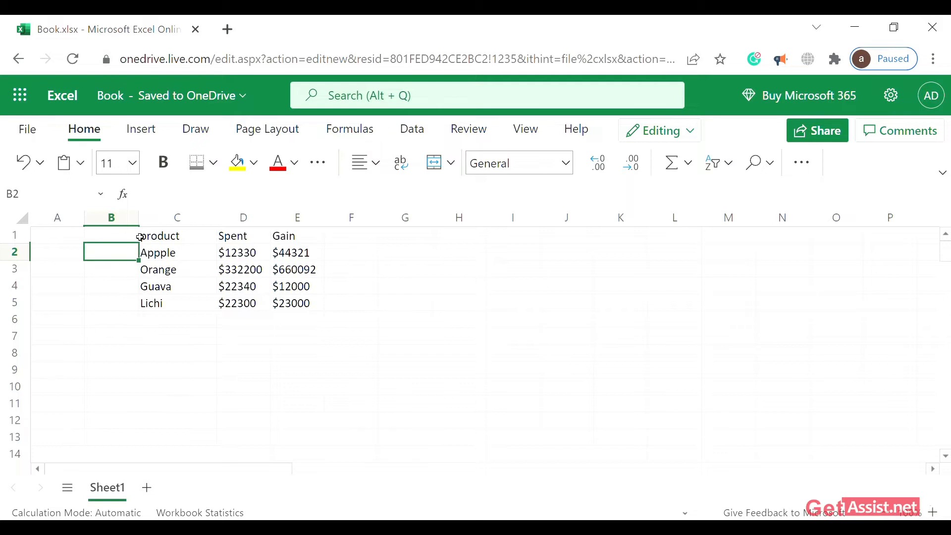
Select the range B1:F5 and apply a bottom double border, replacing it with a thick outside border.
{"action": "left_click_drag", "start_coordinate": [117, 236], "coordinate": [294, 276]}
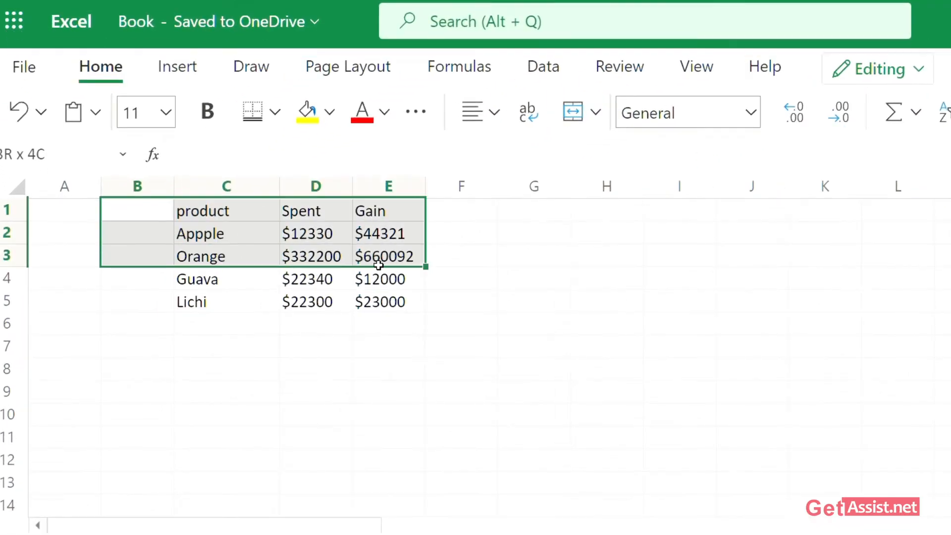
{"action": "left_click_drag", "start_coordinate": [378, 265], "coordinate": [478, 315]}
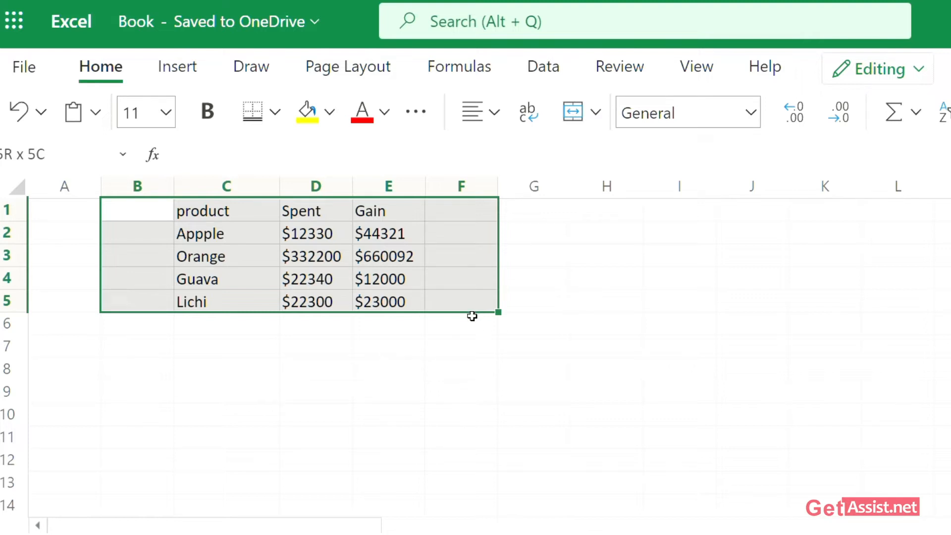
{"action": "left_click_drag", "start_coordinate": [472, 316], "coordinate": [473, 317]}
{"action": "left_click", "coordinate": [258, 117]}
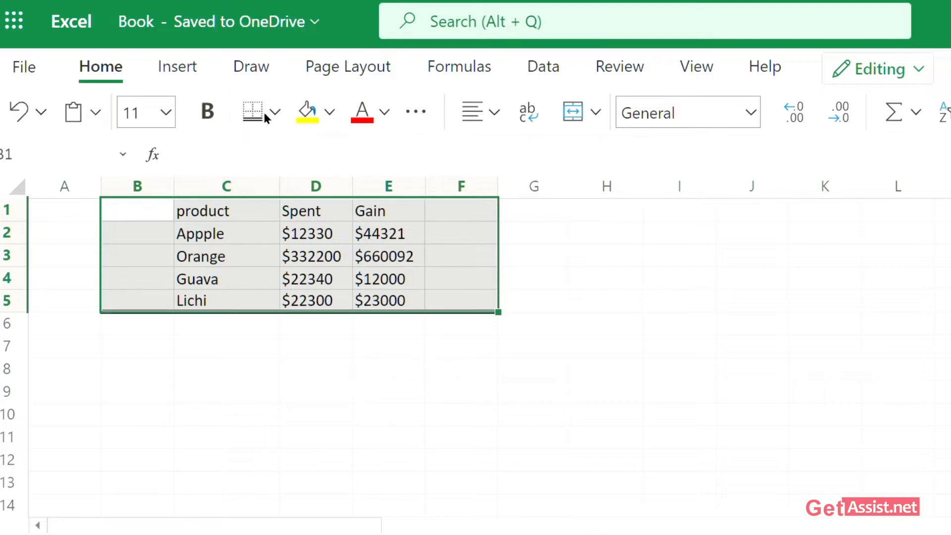
{"action": "left_click", "coordinate": [272, 111]}
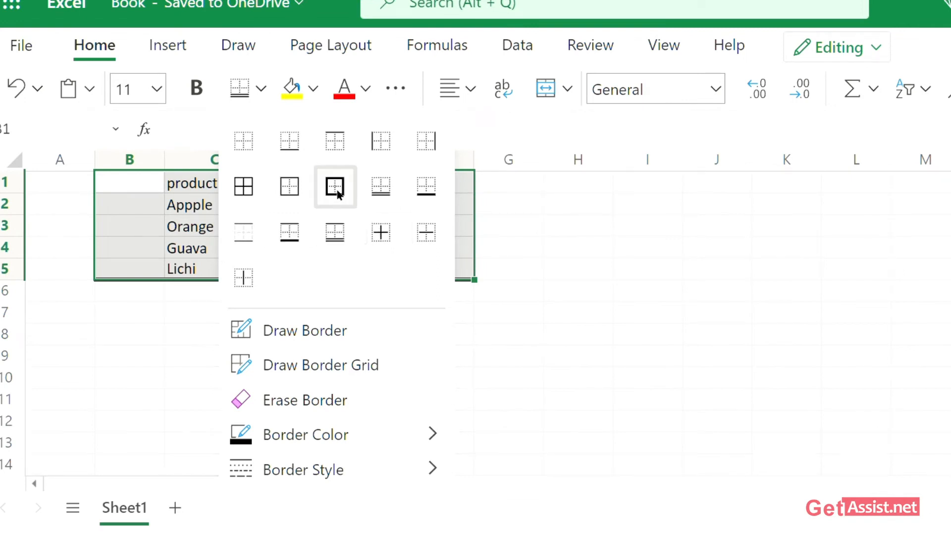
{"action": "left_click", "coordinate": [337, 191]}
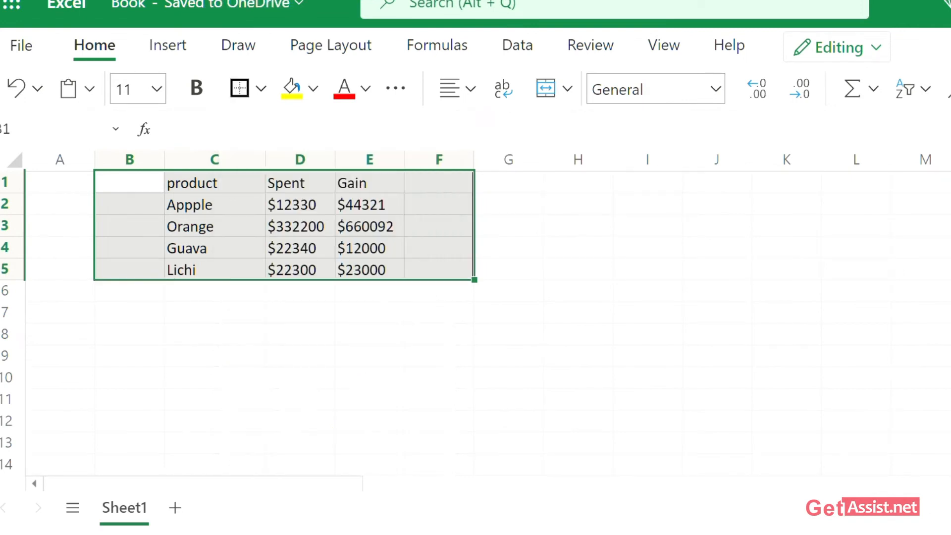
{"action": "left_click", "coordinate": [352, 345]}
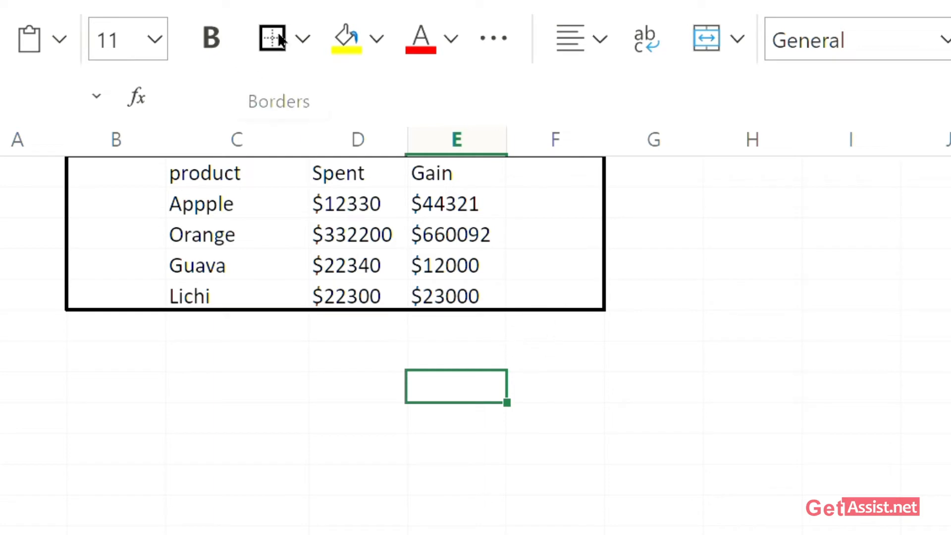
Try the all borders, top and double bottom, and top and bottom presets on cell E8.
{"action": "left_click", "coordinate": [303, 38]}
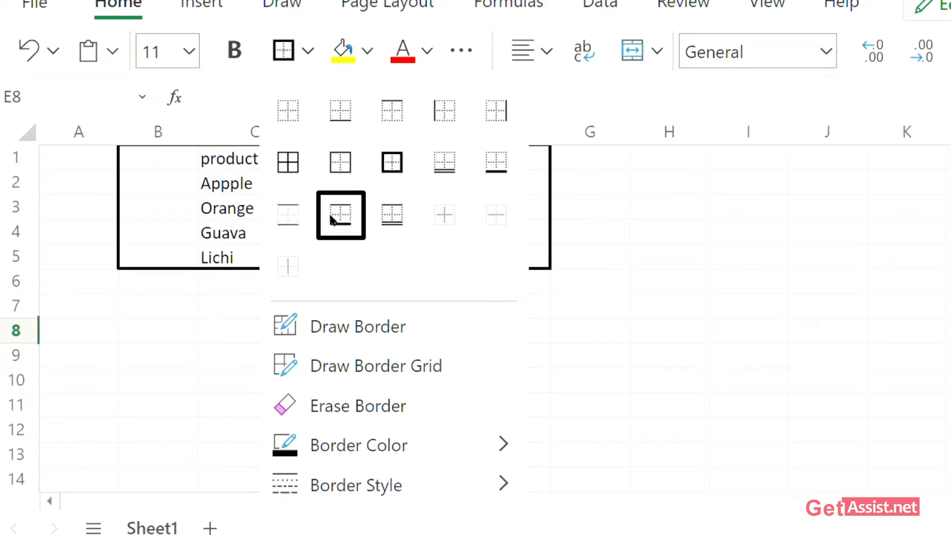
{"action": "left_click", "coordinate": [289, 169]}
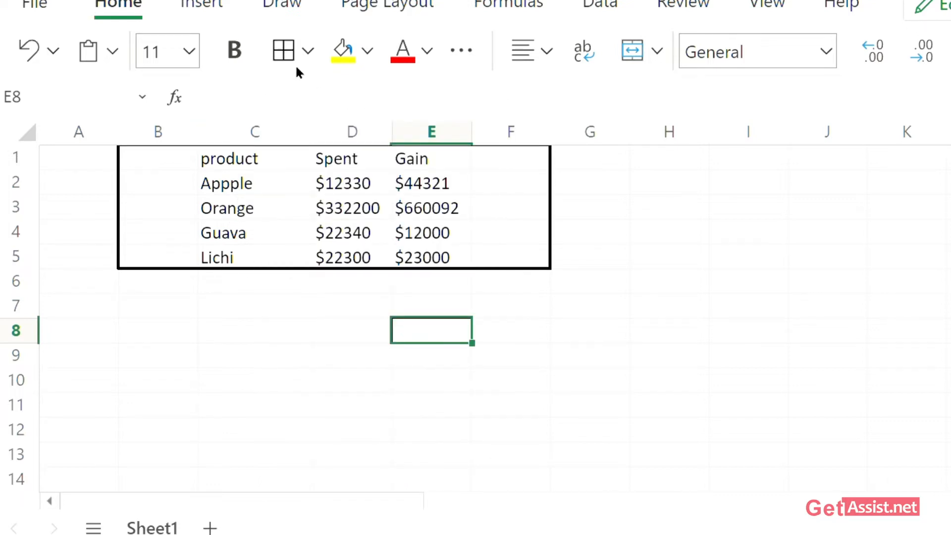
{"action": "left_click", "coordinate": [306, 58]}
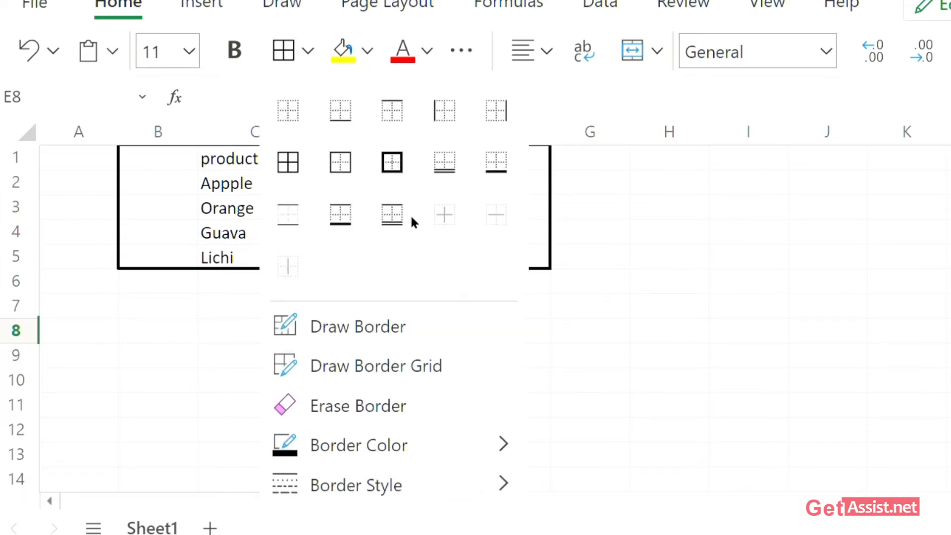
{"action": "left_click", "coordinate": [384, 217]}
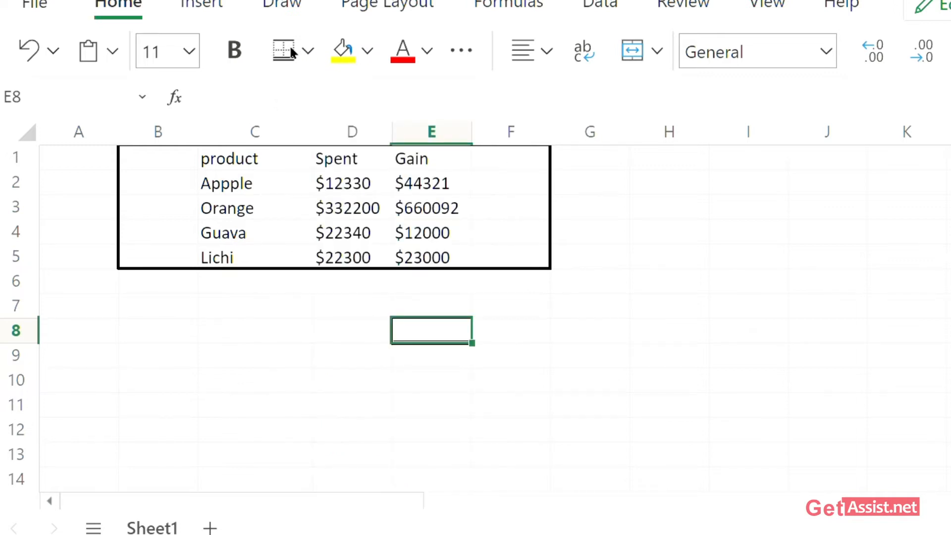
{"action": "left_click", "coordinate": [309, 51]}
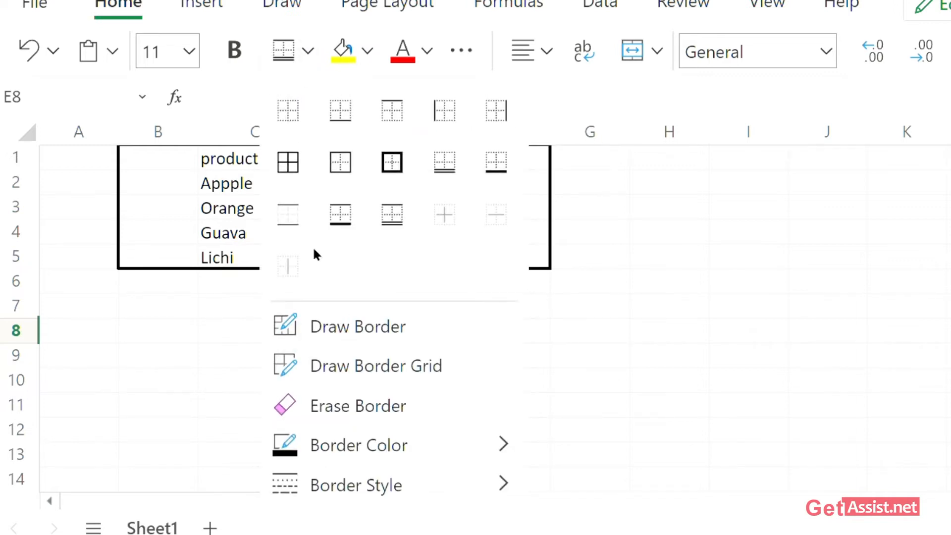
{"action": "left_click", "coordinate": [284, 216]}
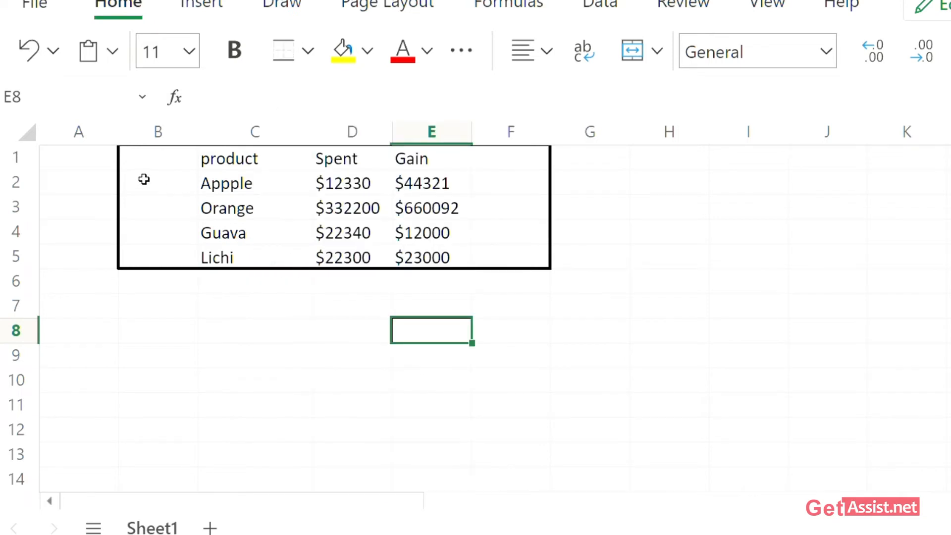
Apply all borders to the product table range B1:F5.
{"action": "left_click_drag", "start_coordinate": [118, 154], "coordinate": [142, 177]}
{"action": "left_click", "coordinate": [115, 208]}
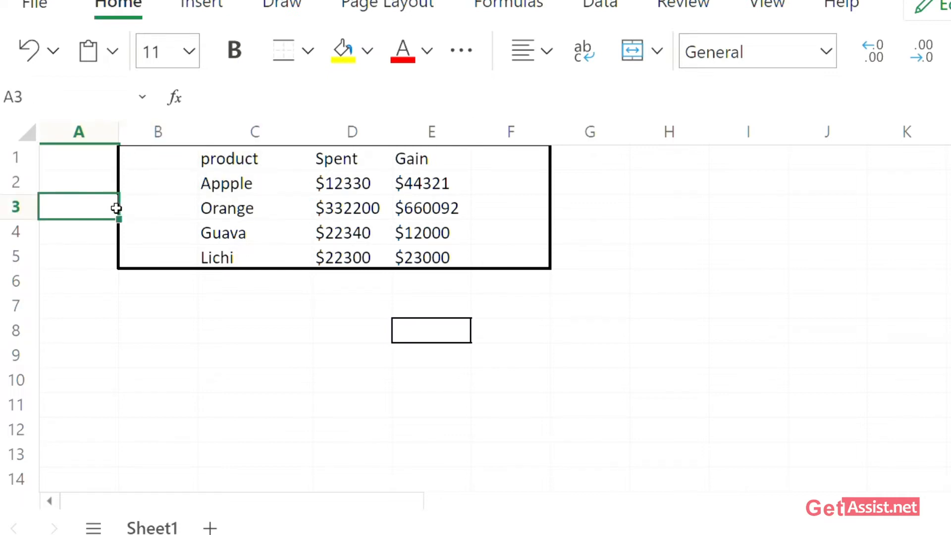
{"action": "left_click", "coordinate": [127, 165]}
{"action": "left_click_drag", "start_coordinate": [127, 159], "coordinate": [188, 156]}
{"action": "left_click_drag", "start_coordinate": [114, 157], "coordinate": [534, 256]}
{"action": "left_click", "coordinate": [190, 164]}
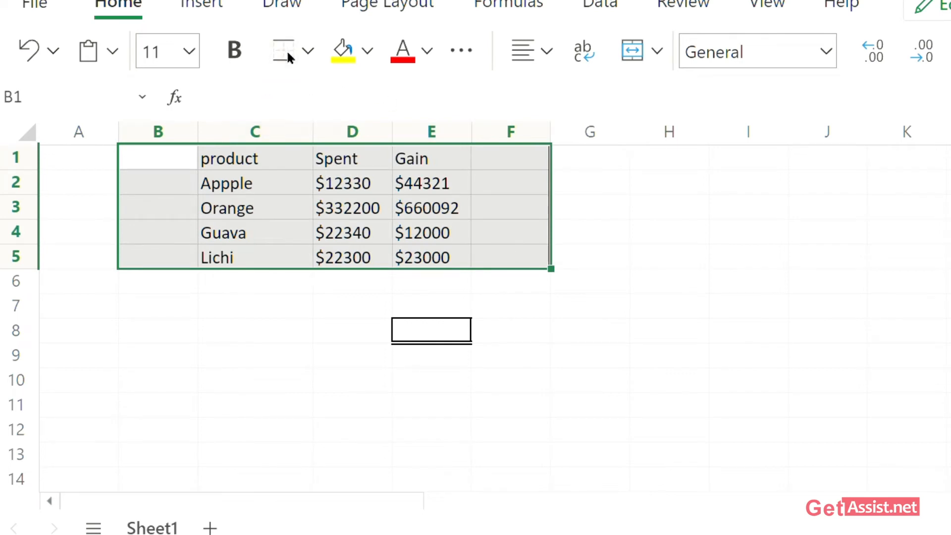
{"action": "left_click", "coordinate": [304, 51]}
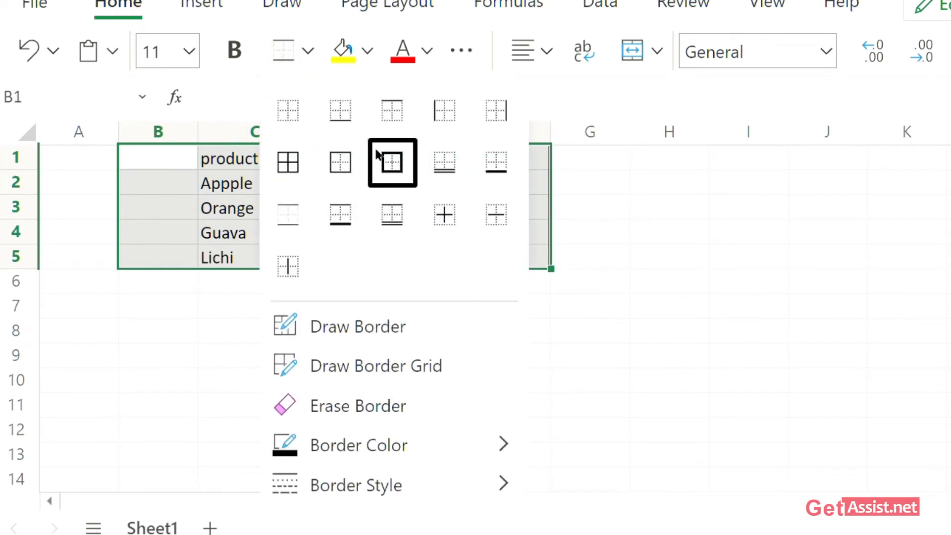
{"action": "left_click", "coordinate": [290, 161]}
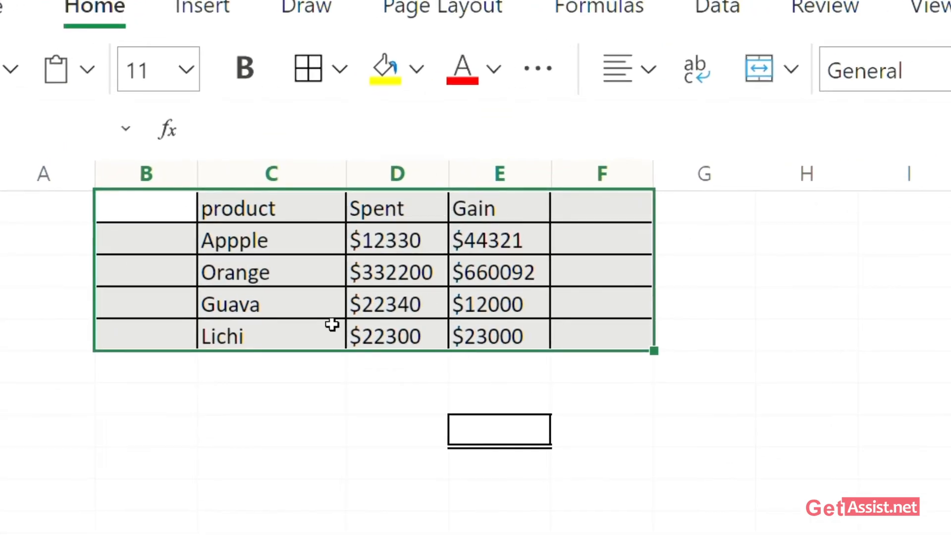
{"action": "left_click", "coordinate": [274, 407]}
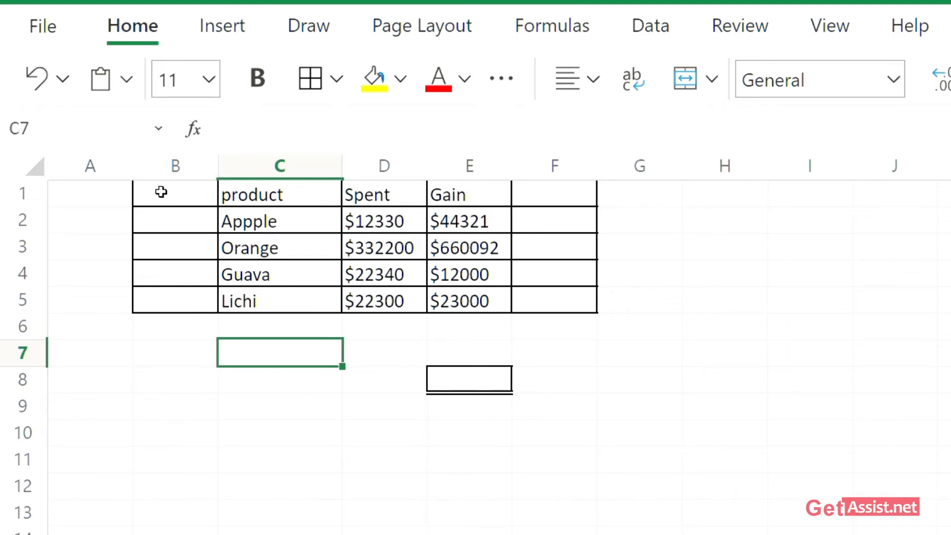
Reselect the range B1:F5 and apply the inside vertical border preset.
{"action": "left_click_drag", "start_coordinate": [126, 194], "coordinate": [245, 203]}
{"action": "left_click", "coordinate": [245, 203]}
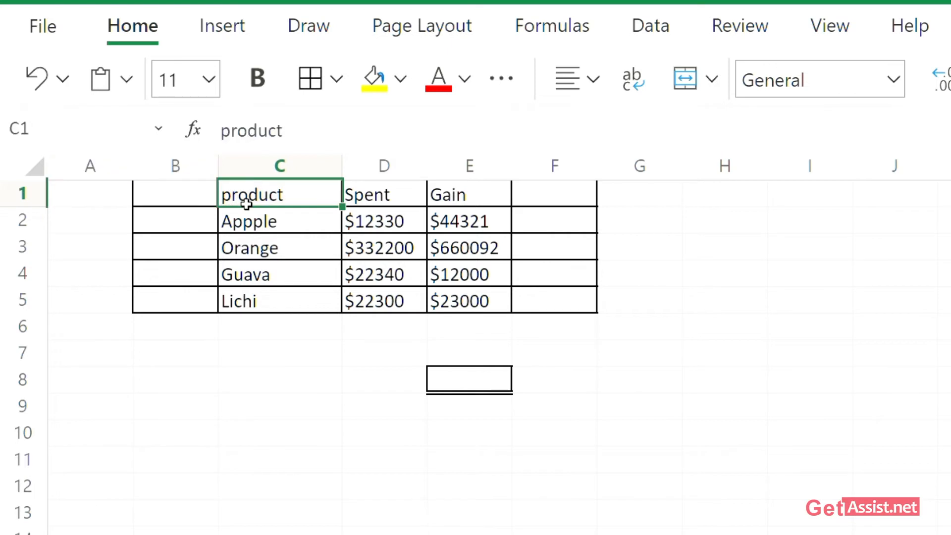
{"action": "left_click", "coordinate": [165, 198]}
{"action": "mouse_move", "coordinate": [165, 198]}
{"action": "left_mouse_down"}
{"action": "mouse_move", "coordinate": [580, 282]}
{"action": "mouse_move", "coordinate": [587, 305]}
{"action": "left_mouse_up"}
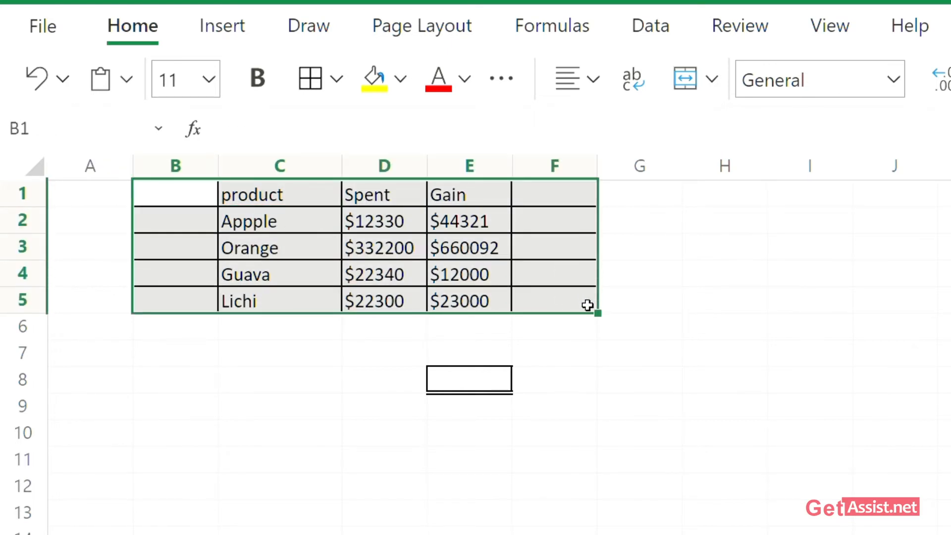
{"action": "left_click", "coordinate": [335, 80]}
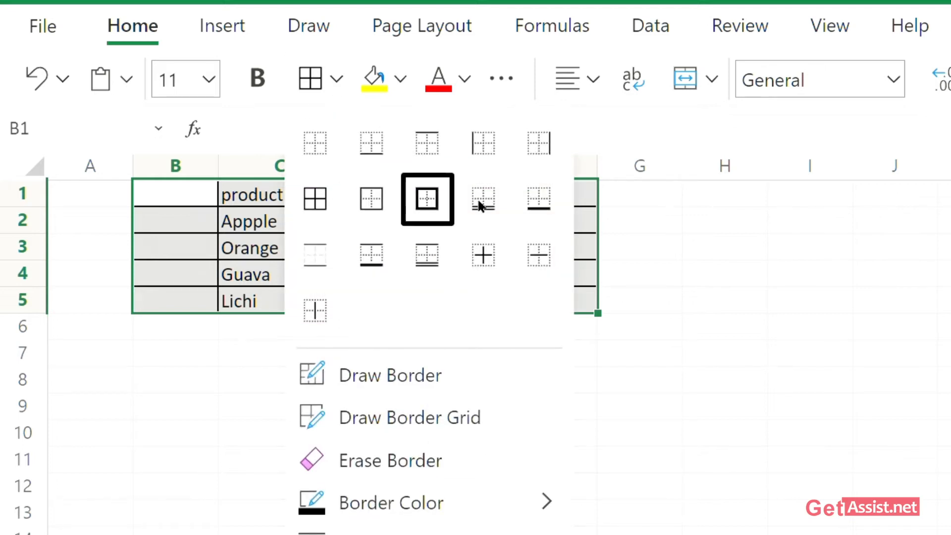
{"action": "left_click", "coordinate": [316, 311]}
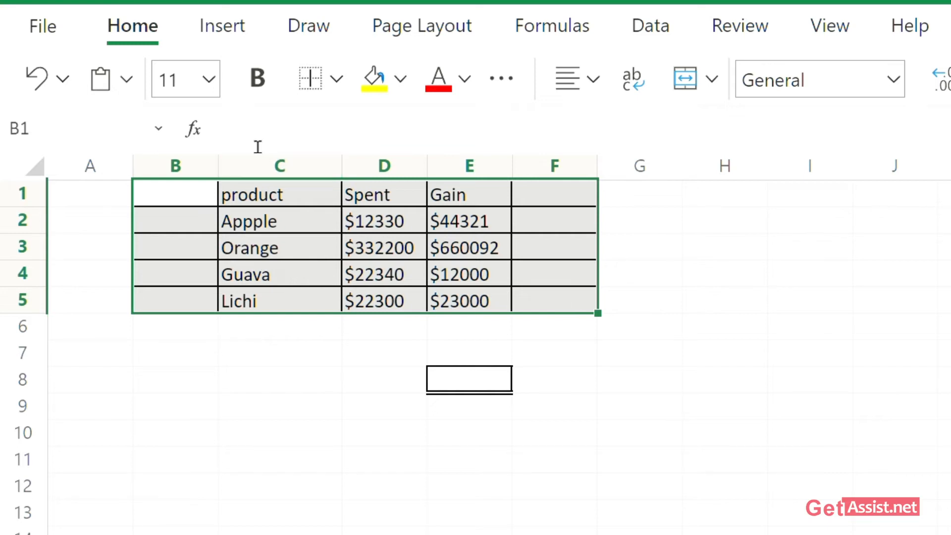
Set the border color to the standard dark blue and draw borders around A1:C4 and cell B1.
{"action": "left_click", "coordinate": [329, 83]}
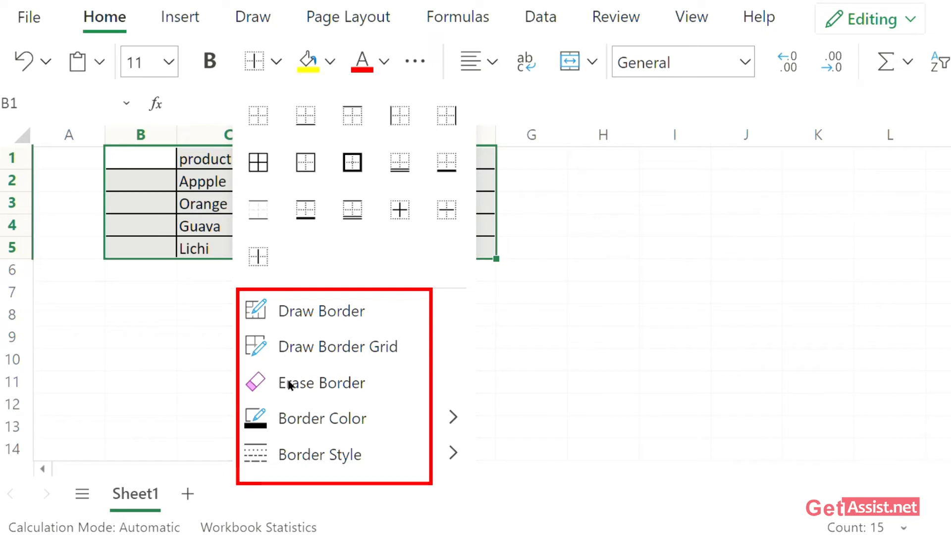
{"action": "mouse_move", "coordinate": [300, 421]}
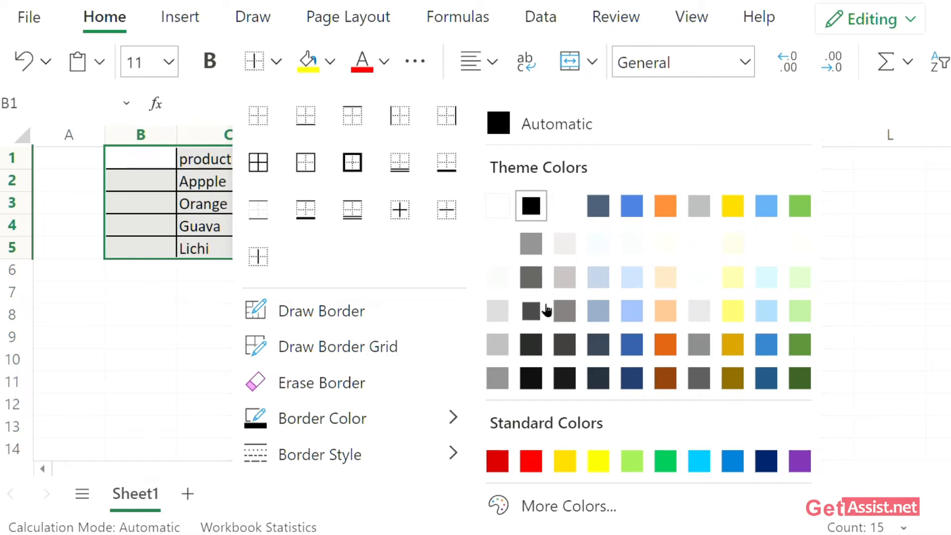
{"action": "left_click", "coordinate": [766, 462]}
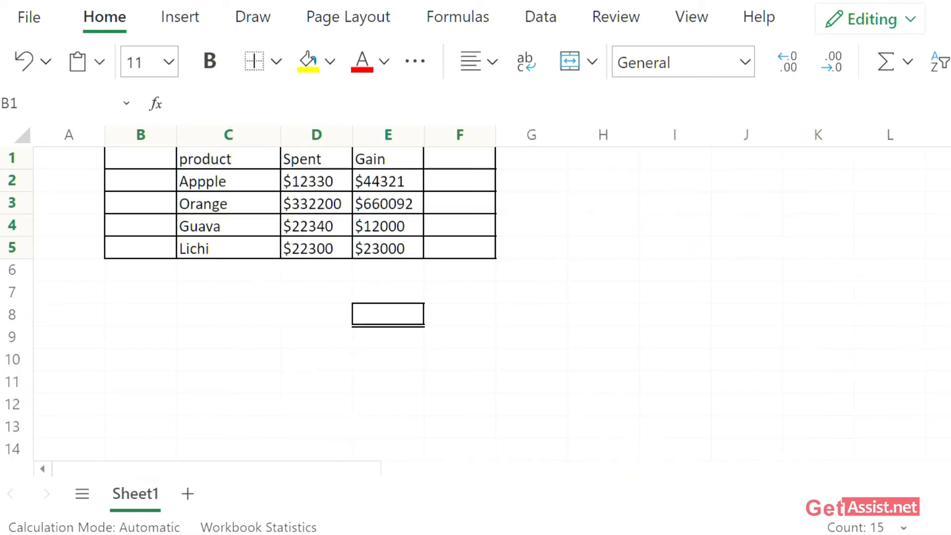
{"action": "mouse_move", "coordinate": [103, 167]}
{"action": "left_mouse_down"}
{"action": "mouse_move", "coordinate": [208, 210]}
{"action": "mouse_move", "coordinate": [204, 250]}
{"action": "mouse_move", "coordinate": [194, 165]}
{"action": "mouse_move", "coordinate": [199, 243]}
{"action": "left_mouse_up"}
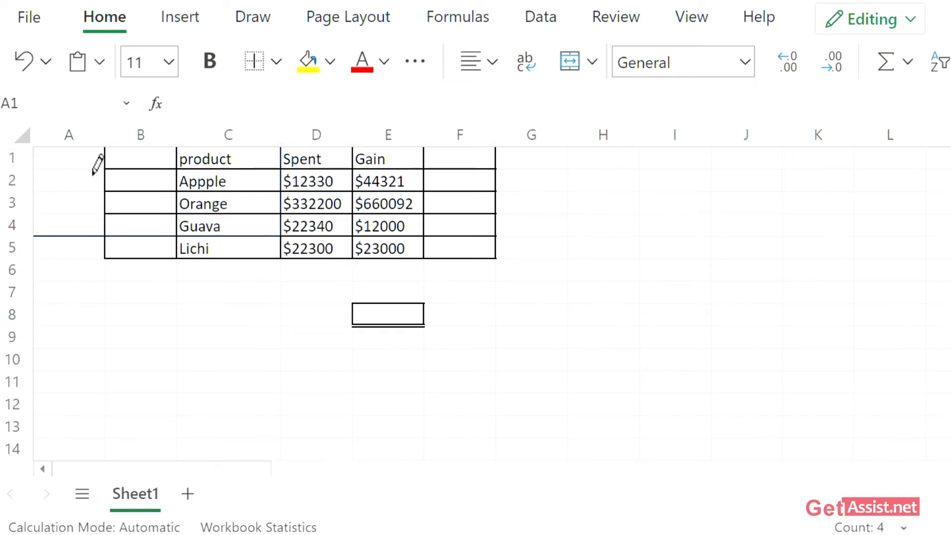
{"action": "left_click", "coordinate": [113, 155]}
Change the border color to the darkest light-blue theme shade and draw a border around B2:C3.
{"action": "left_click_drag", "start_coordinate": [112, 156], "coordinate": [487, 252]}
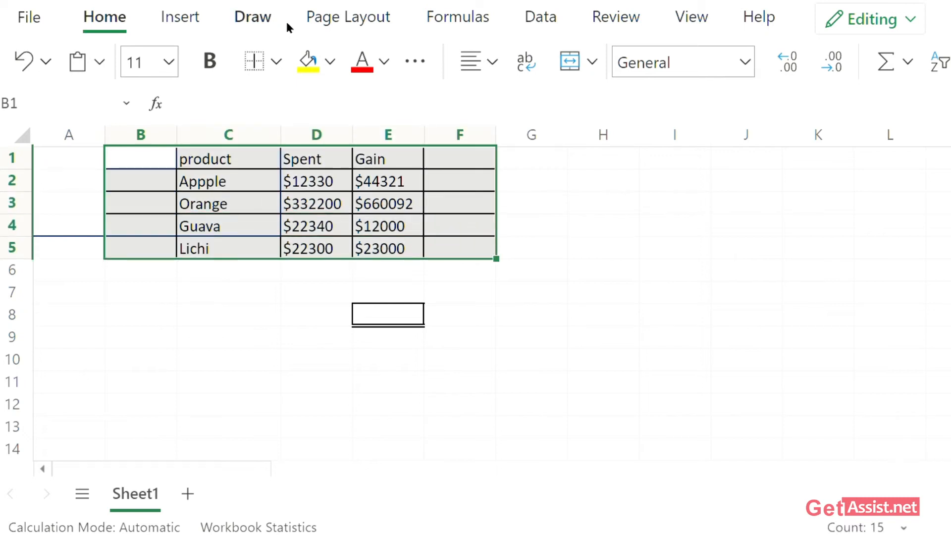
{"action": "left_click", "coordinate": [276, 62]}
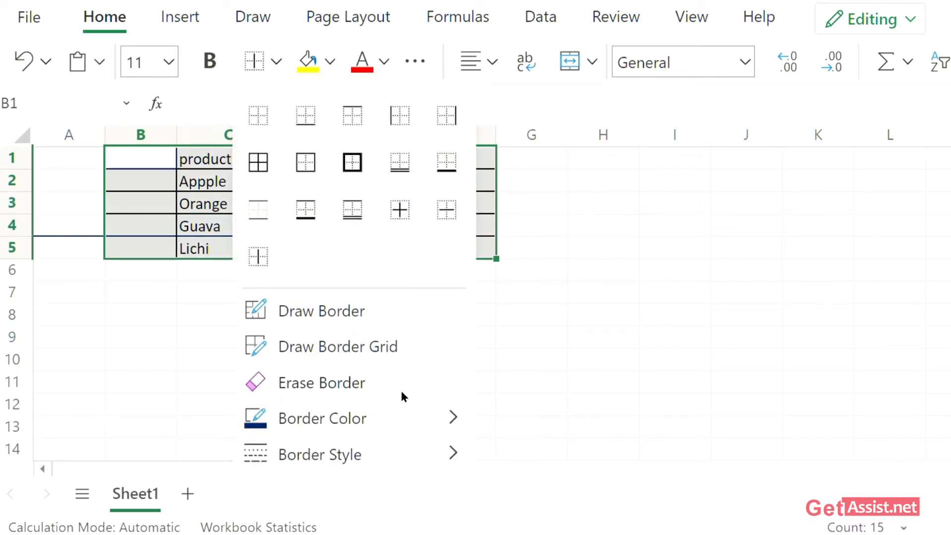
{"action": "mouse_move", "coordinate": [452, 417]}
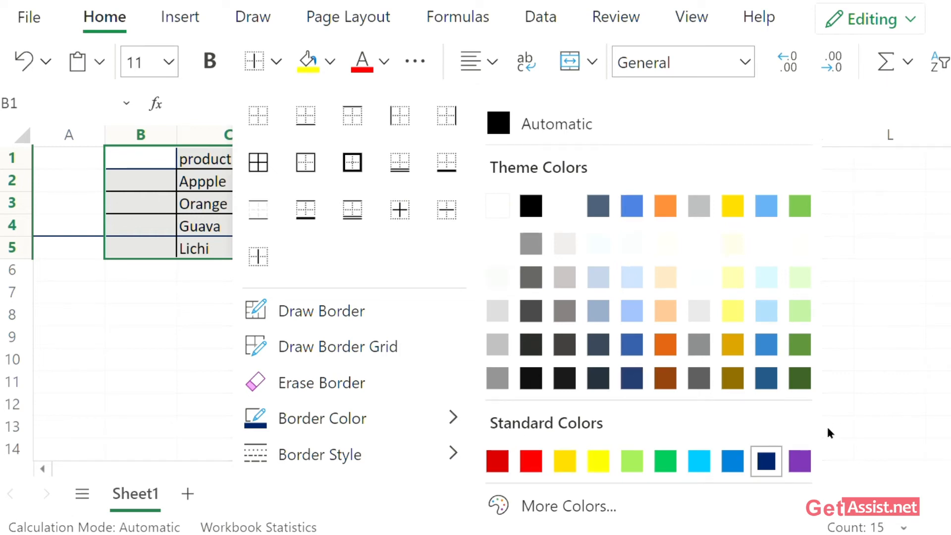
{"action": "left_click", "coordinate": [767, 378]}
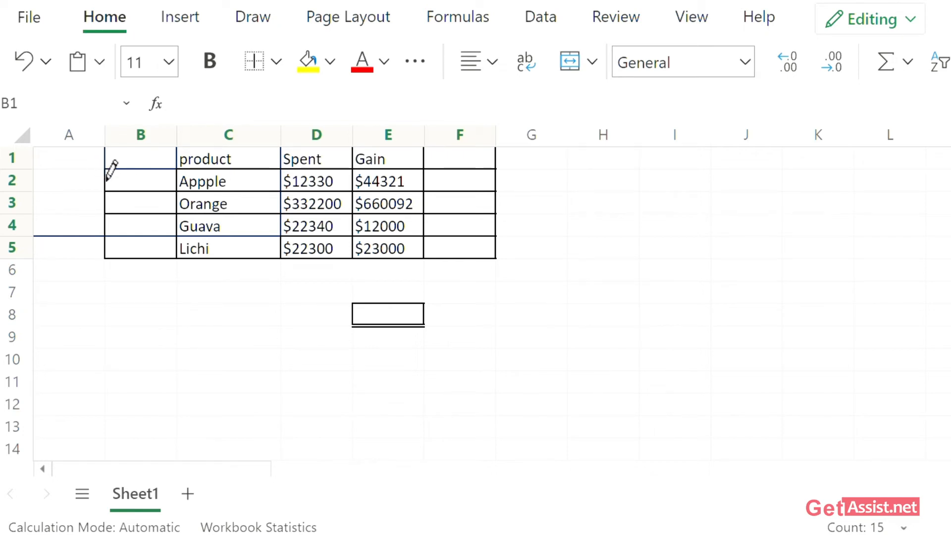
{"action": "left_click_drag", "start_coordinate": [106, 181], "coordinate": [267, 207]}
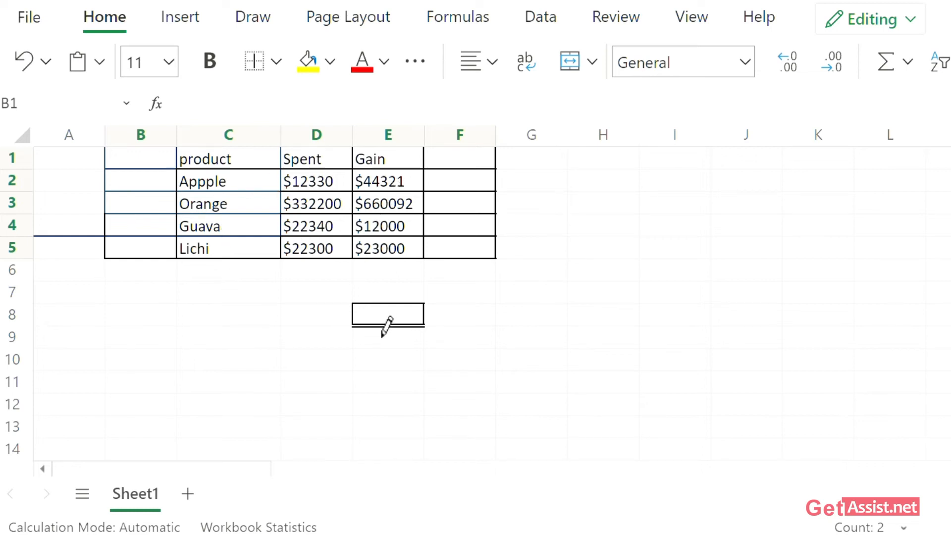
Set the border style to the medium solid line and draw it around cell E8.
{"action": "left_click", "coordinate": [276, 62]}
{"action": "mouse_move", "coordinate": [333, 412]}
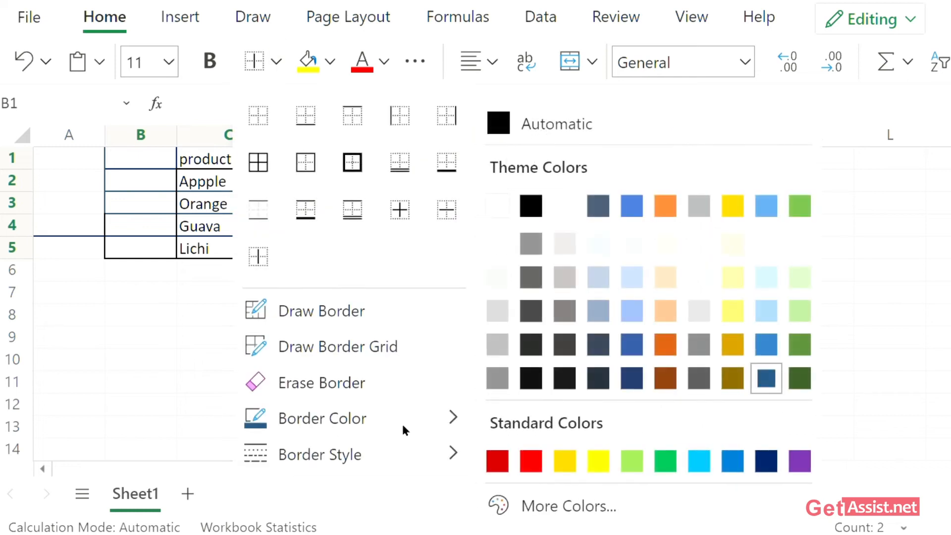
{"action": "mouse_move", "coordinate": [456, 451]}
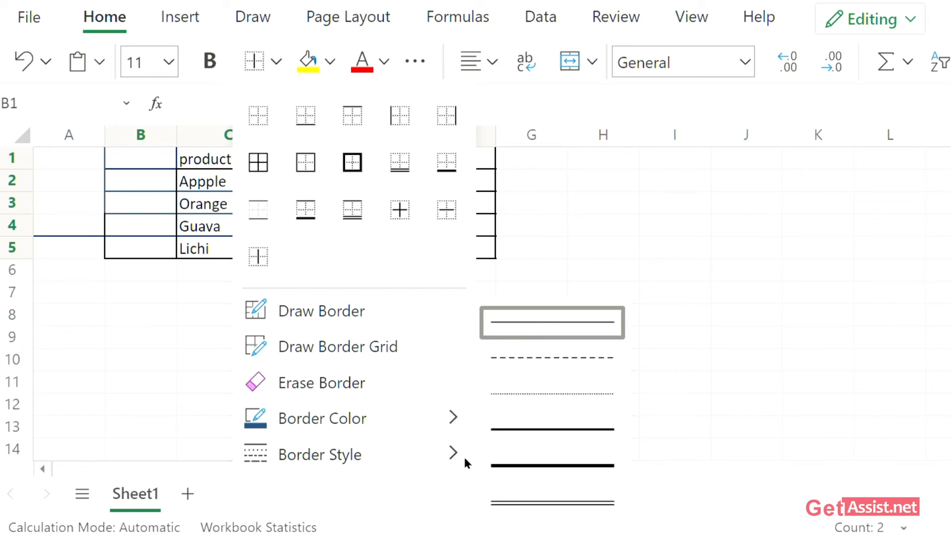
{"action": "left_click", "coordinate": [526, 426]}
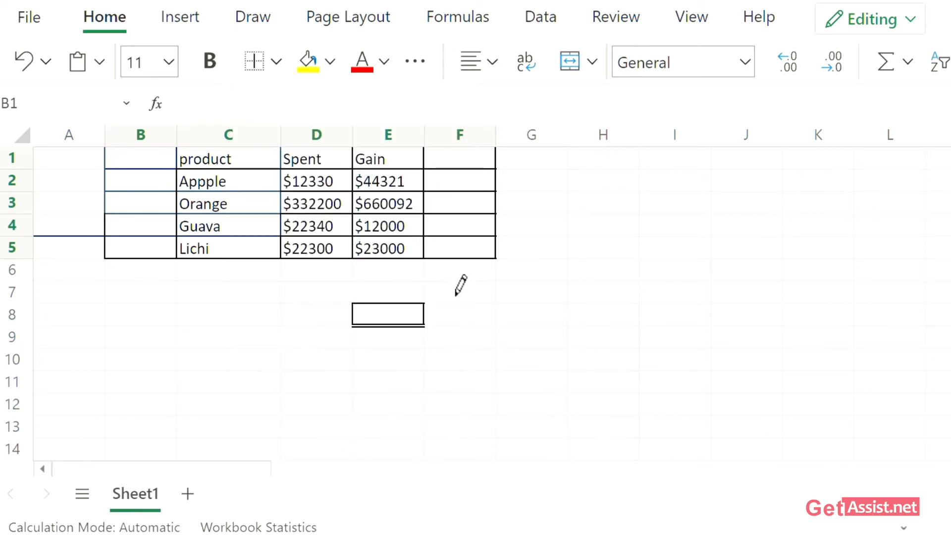
{"action": "left_click", "coordinate": [361, 328]}
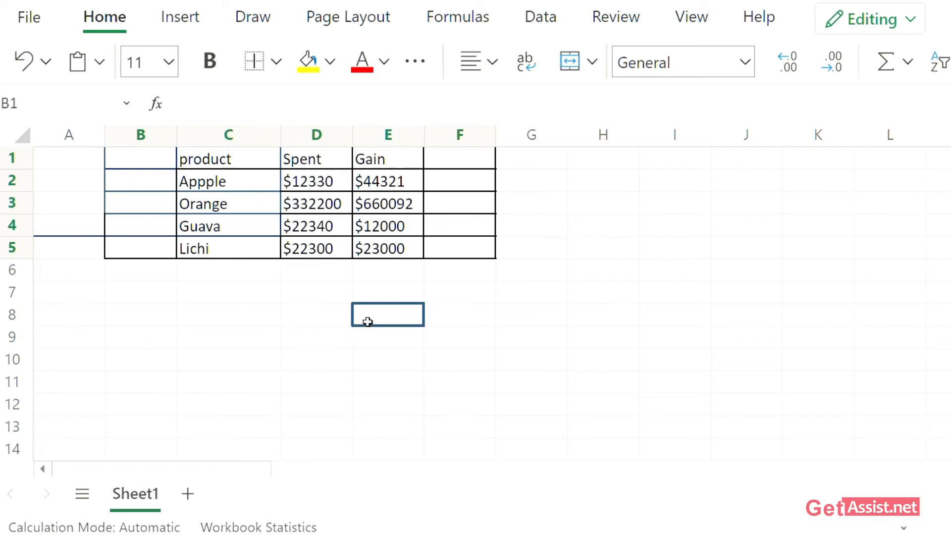
{"action": "left_click", "coordinate": [303, 309]}
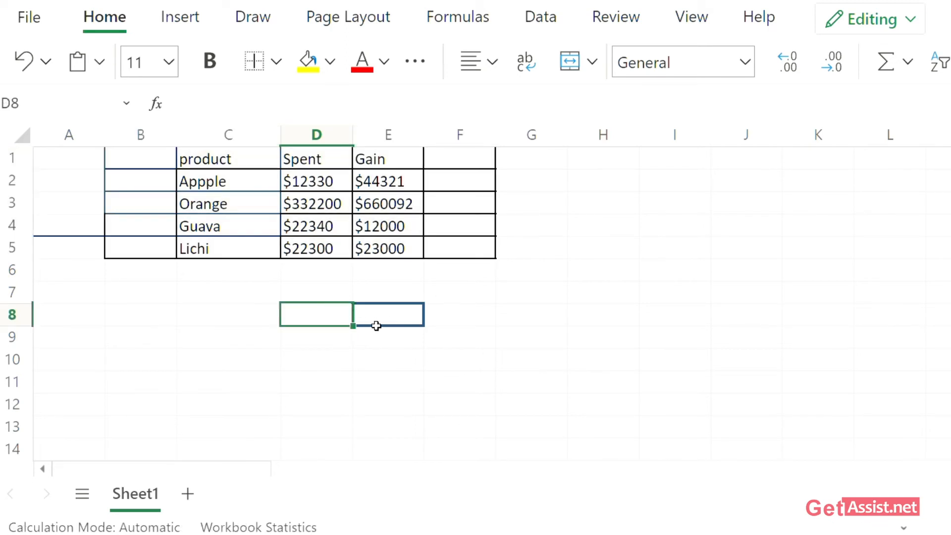
Select the range B1:F5 and apply the inside vertical border preset with the medium blue line.
{"action": "left_click", "coordinate": [321, 223]}
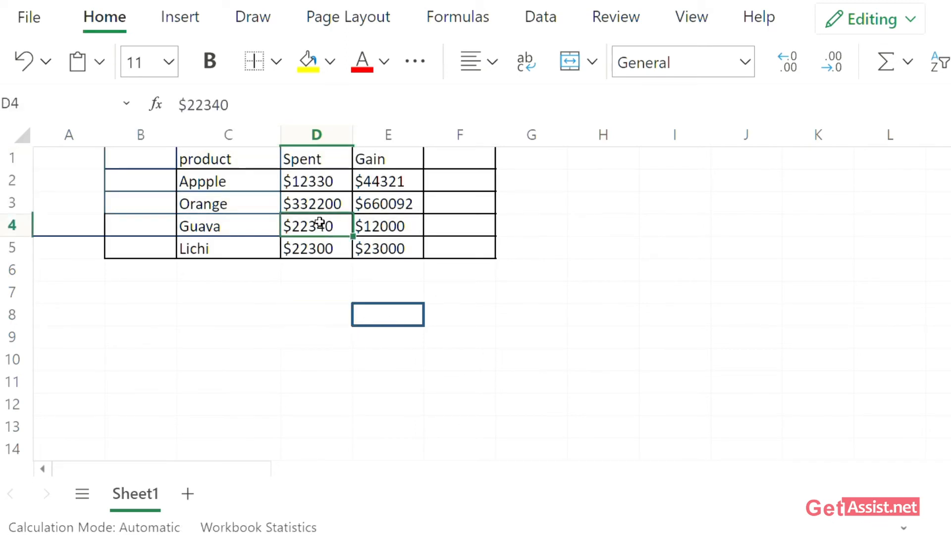
{"action": "left_click", "coordinate": [323, 278]}
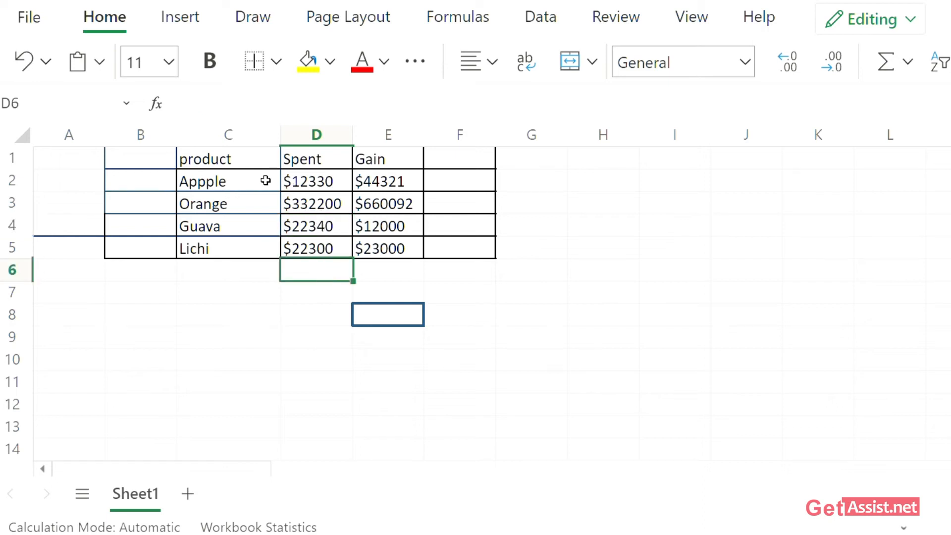
{"action": "mouse_move", "coordinate": [117, 156]}
{"action": "left_mouse_down"}
{"action": "mouse_move", "coordinate": [251, 179]}
{"action": "mouse_move", "coordinate": [505, 255]}
{"action": "mouse_move", "coordinate": [489, 255]}
{"action": "left_mouse_up"}
{"action": "left_click", "coordinate": [264, 58]}
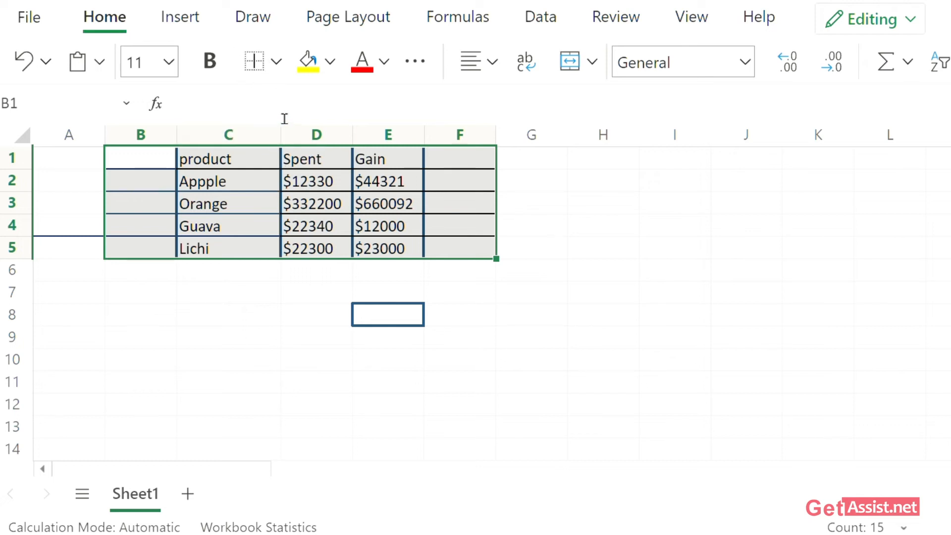
Set the border style to the double line and draw it around cell D5.
{"action": "left_click", "coordinate": [275, 62]}
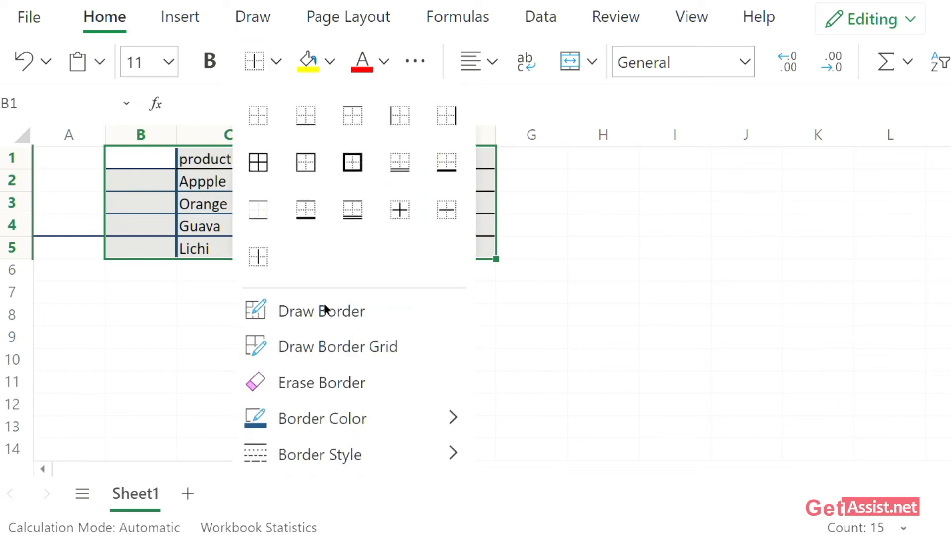
{"action": "mouse_move", "coordinate": [385, 452]}
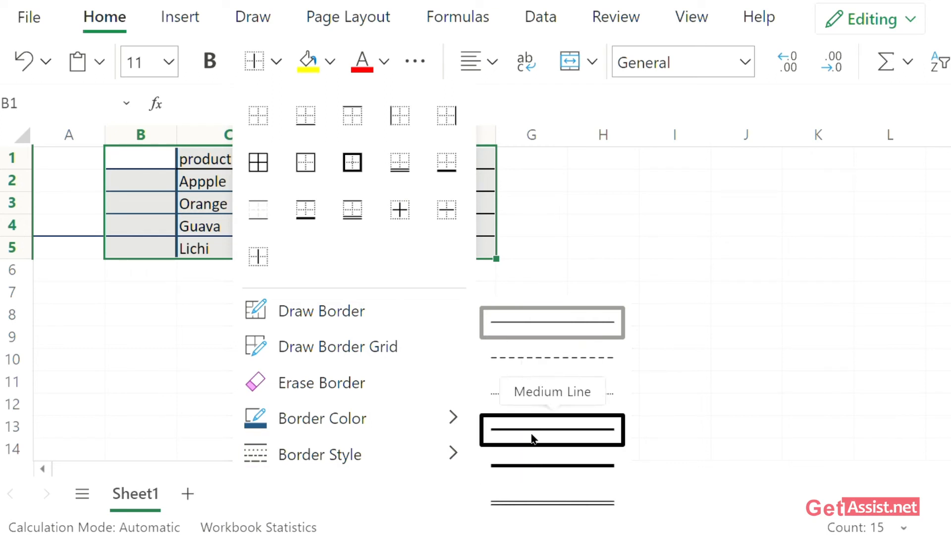
{"action": "left_click", "coordinate": [527, 504]}
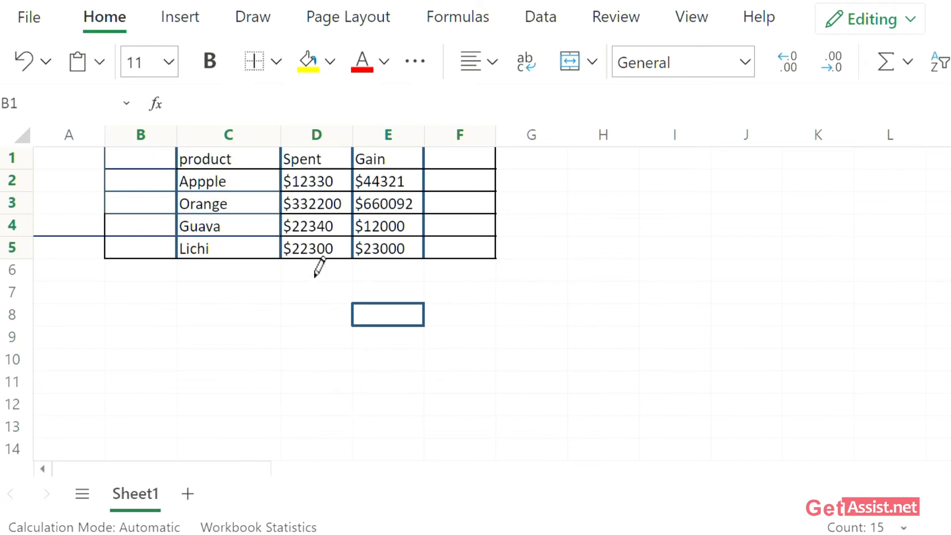
{"action": "left_click", "coordinate": [314, 258]}
{"action": "key", "text": "ctrl+a"}
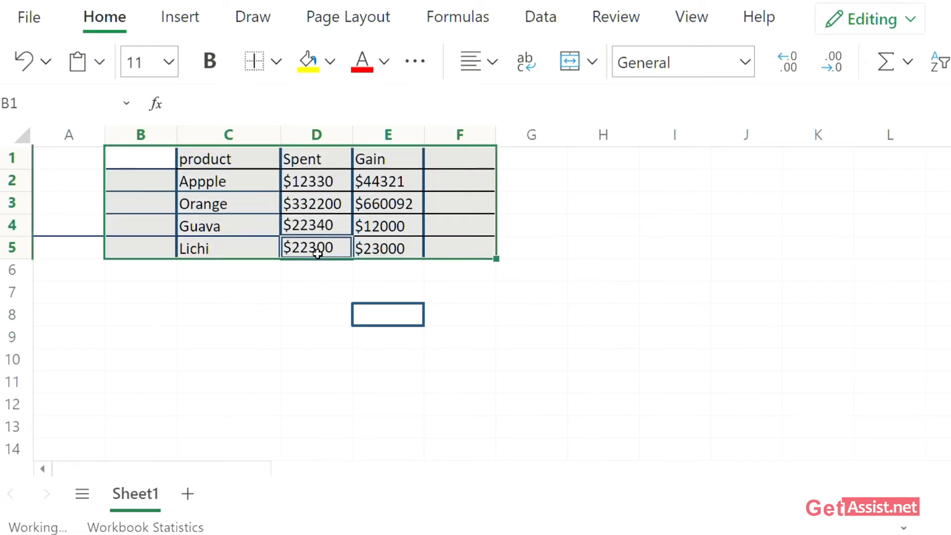
{"action": "double_click", "coordinate": [318, 230]}
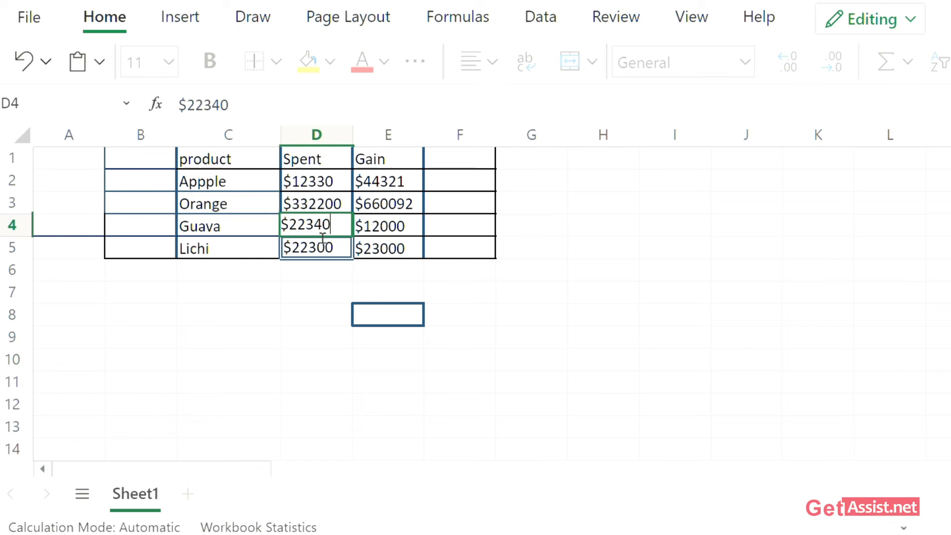
{"action": "double_click", "coordinate": [397, 225]}
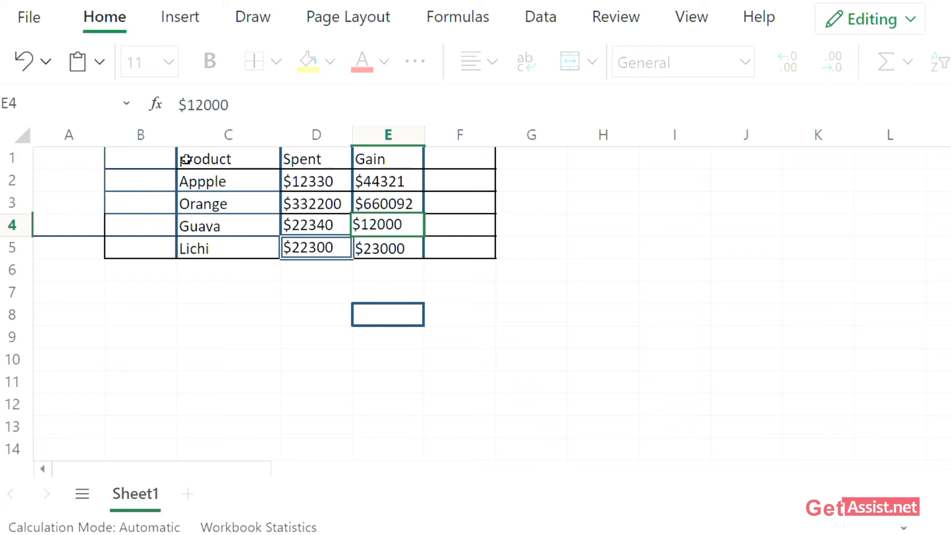
Select B1:F1, pick the double line border style again and draw it around cell E4.
{"action": "left_click_drag", "start_coordinate": [182, 156], "coordinate": [197, 158]}
{"action": "left_click_drag", "start_coordinate": [289, 162], "coordinate": [481, 168]}
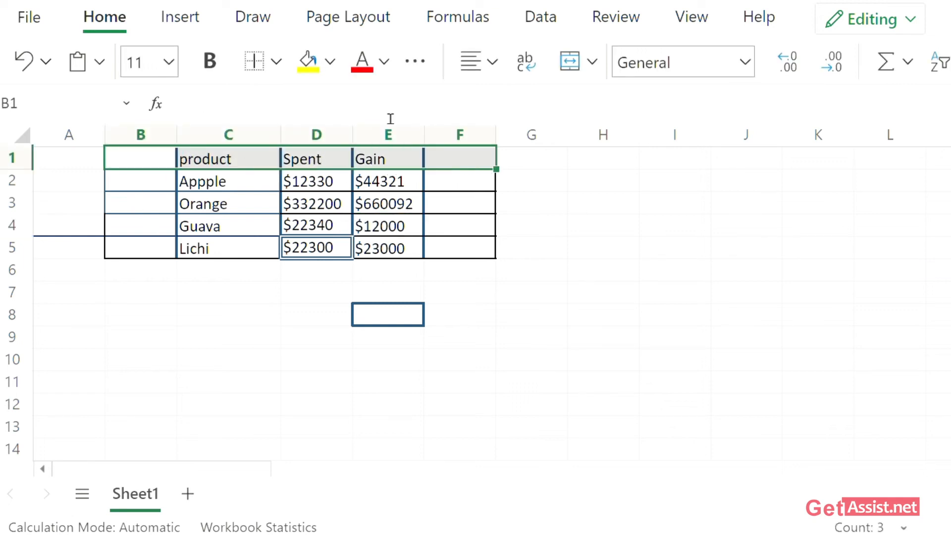
{"action": "left_click", "coordinate": [278, 58]}
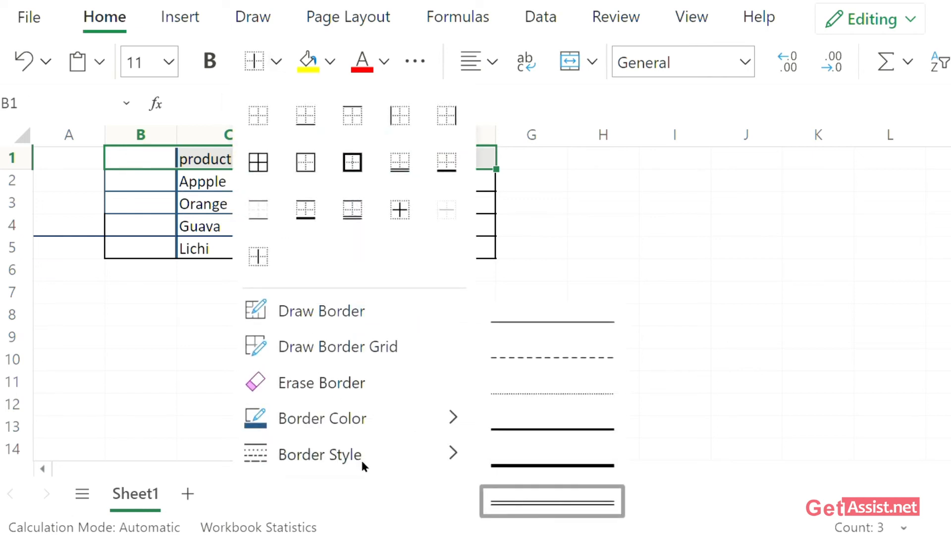
{"action": "left_click", "coordinate": [573, 502]}
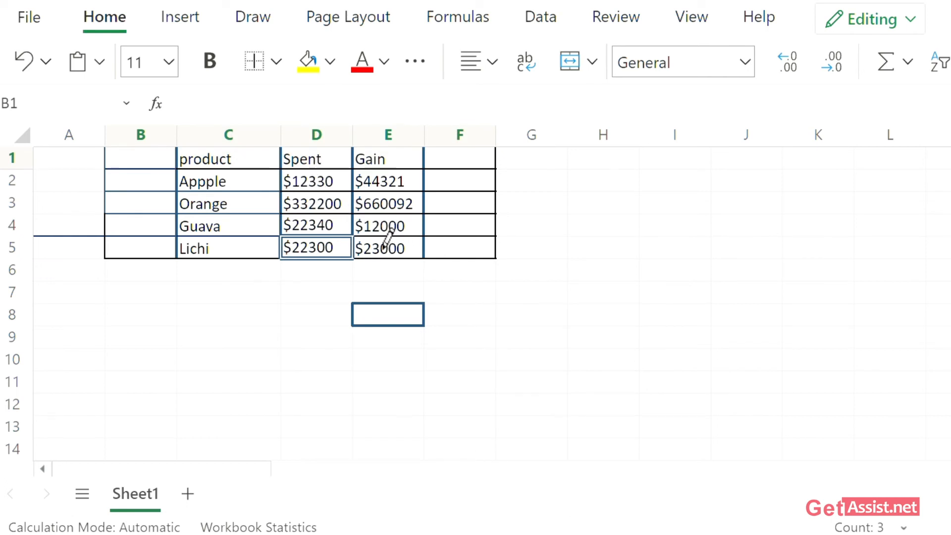
{"action": "left_click", "coordinate": [388, 227]}
{"action": "key", "text": "Escape"}
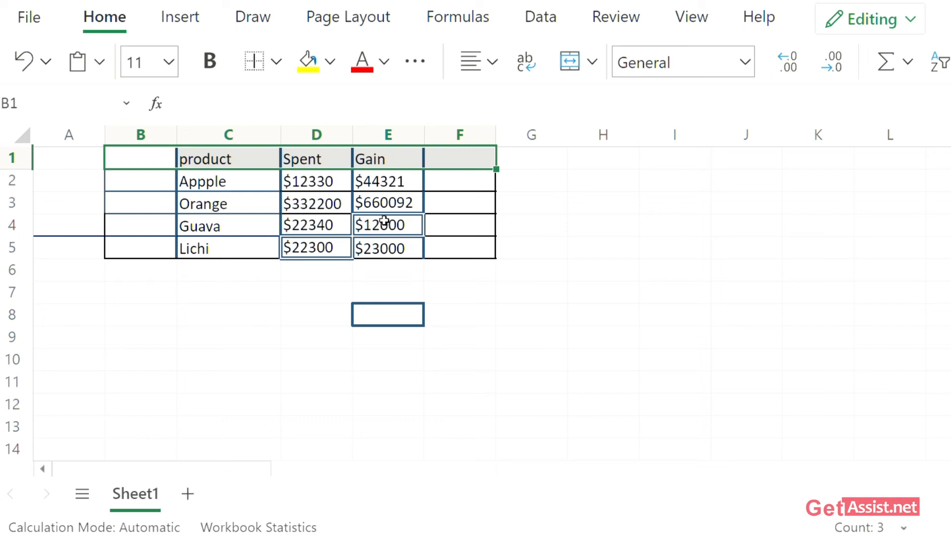
Use Draw Border to outline the range B6:F13 with the blue double line.
{"action": "left_click", "coordinate": [380, 208]}
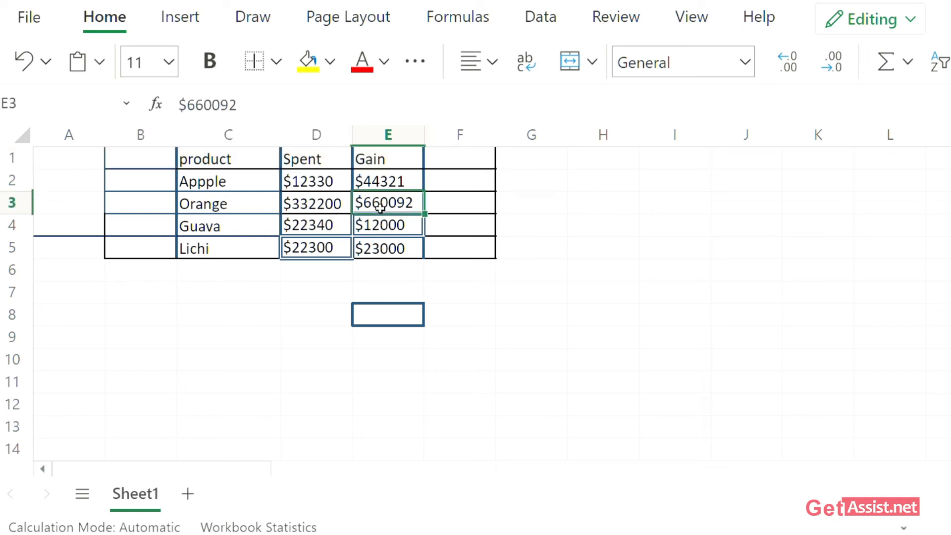
{"action": "left_click", "coordinate": [276, 61]}
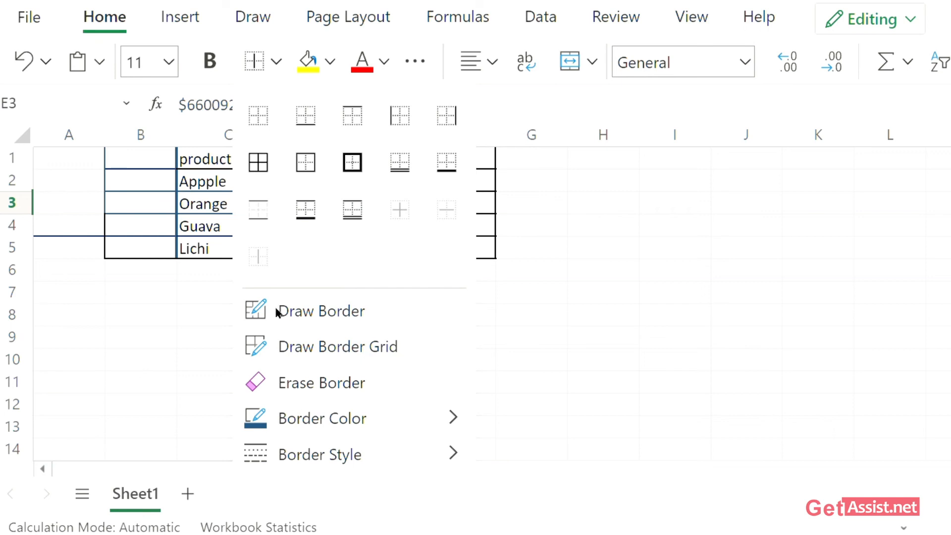
{"action": "left_click", "coordinate": [293, 315]}
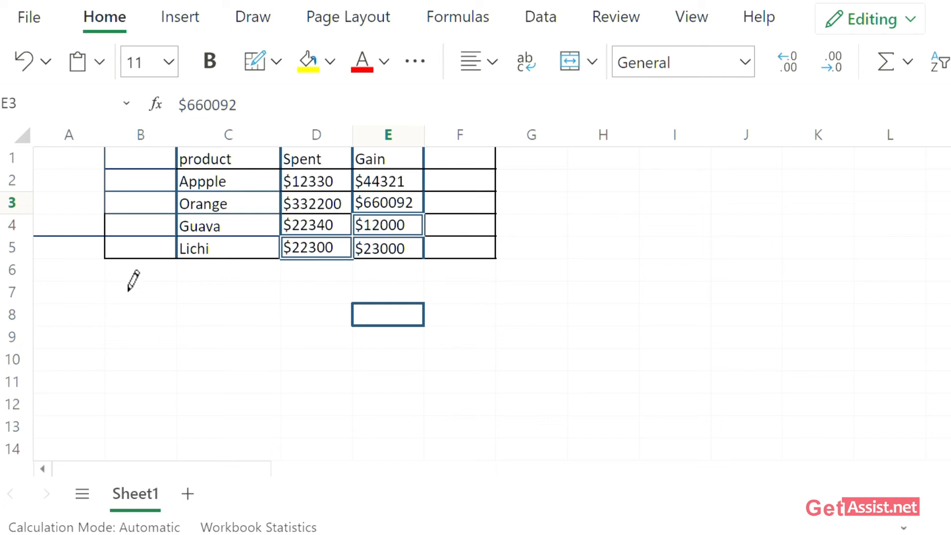
{"action": "mouse_move", "coordinate": [144, 303]}
{"action": "left_mouse_down"}
{"action": "mouse_move", "coordinate": [207, 342]}
{"action": "mouse_move", "coordinate": [495, 440]}
{"action": "left_mouse_up"}
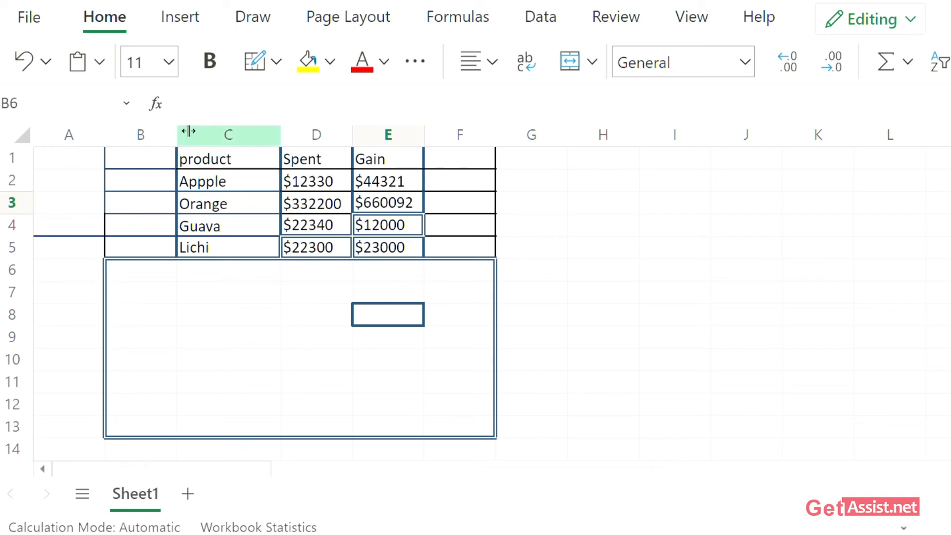
Set the border style to the thin solid line and the color to black, and draw a border around H2:L12.
{"action": "left_click", "coordinate": [277, 62]}
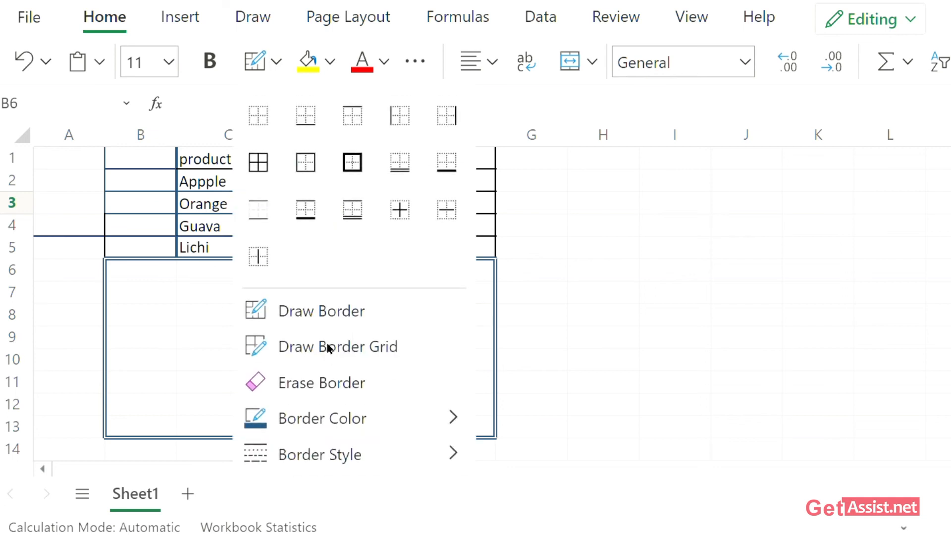
{"action": "mouse_move", "coordinate": [452, 452]}
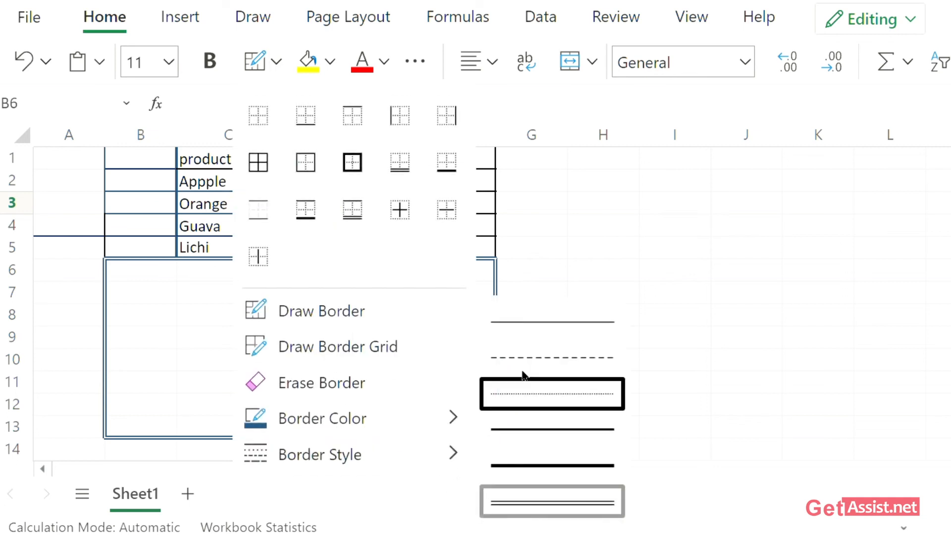
{"action": "left_click", "coordinate": [539, 328]}
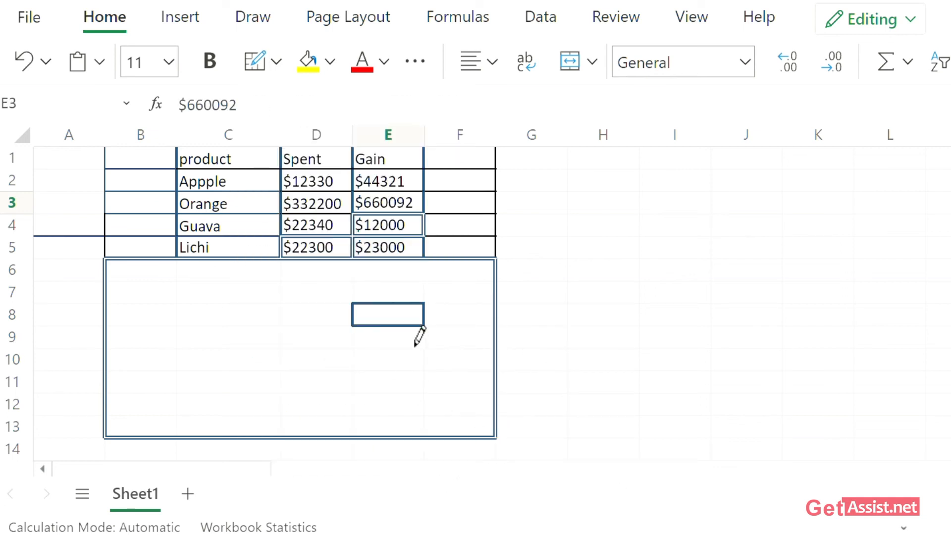
{"action": "left_click", "coordinate": [276, 62]}
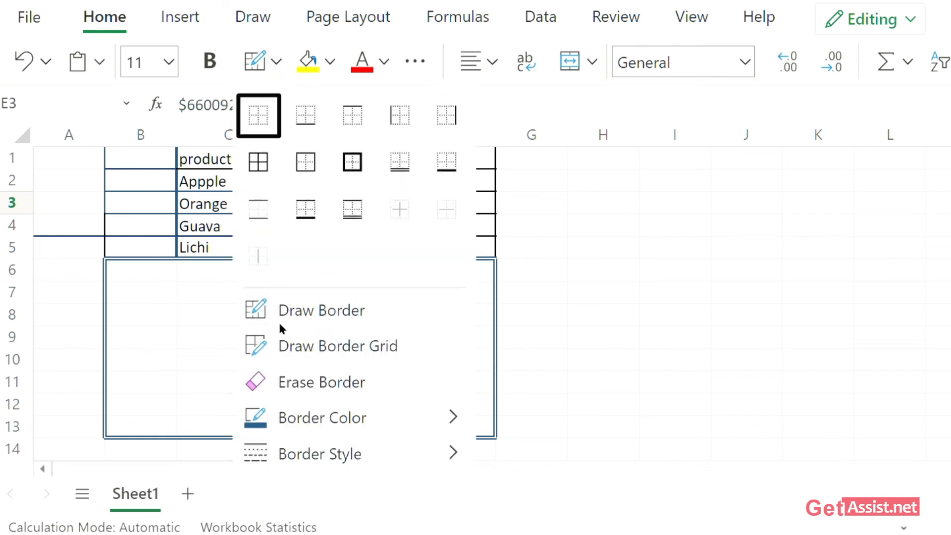
{"action": "mouse_move", "coordinate": [452, 421]}
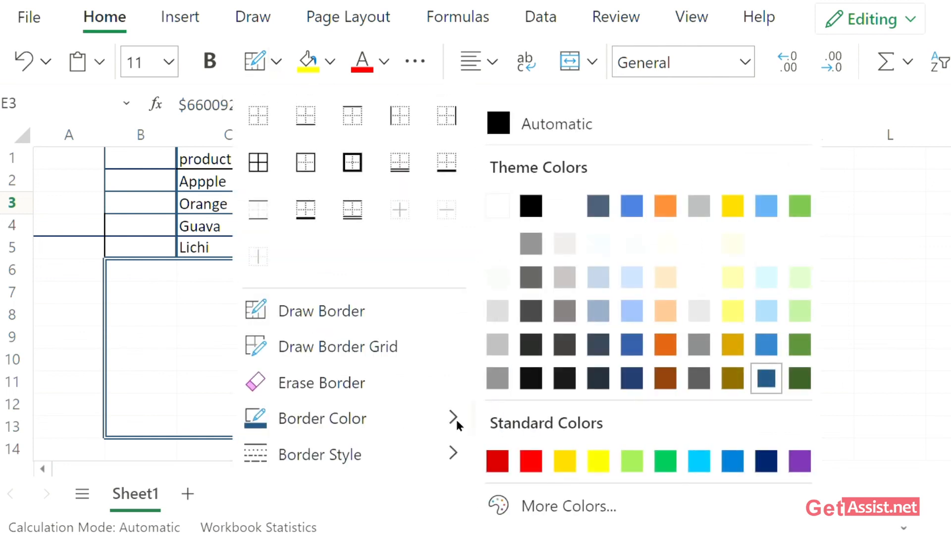
{"action": "left_click", "coordinate": [533, 206]}
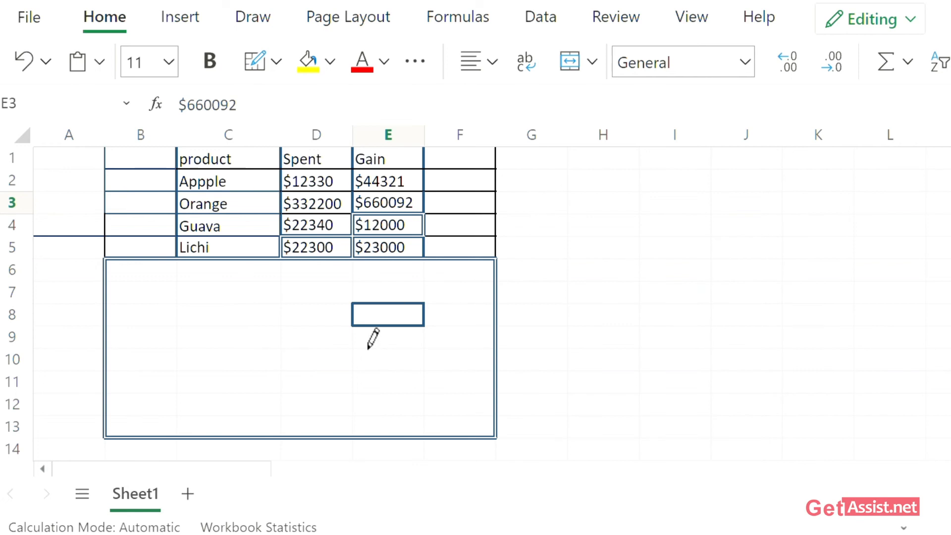
{"action": "mouse_move", "coordinate": [580, 194]}
{"action": "left_mouse_down"}
{"action": "mouse_move", "coordinate": [681, 261]}
{"action": "mouse_move", "coordinate": [800, 304]}
{"action": "mouse_move", "coordinate": [845, 353]}
{"action": "mouse_move", "coordinate": [857, 433]}
{"action": "left_mouse_up"}
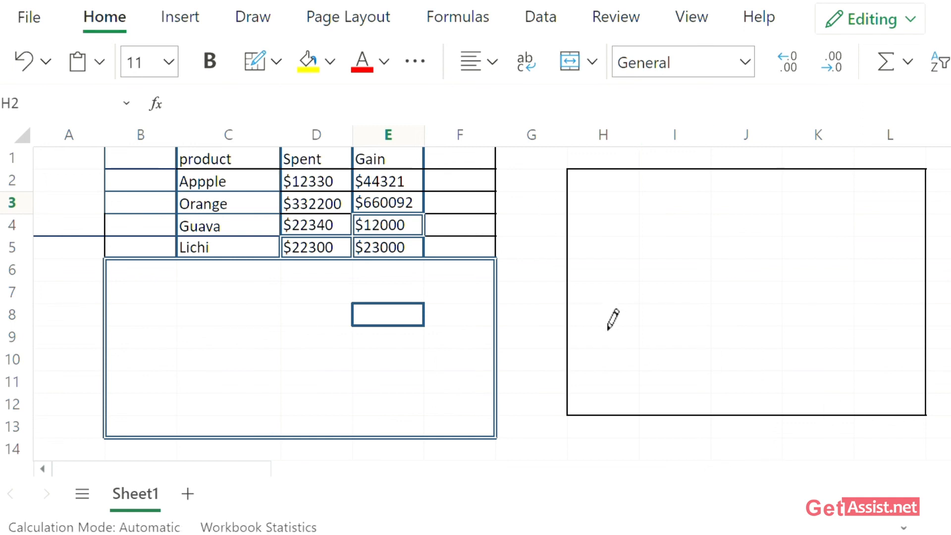
Apply the all borders preset to cell E3 and draw a border grid over the range H2:L12.
{"action": "left_click", "coordinate": [277, 62]}
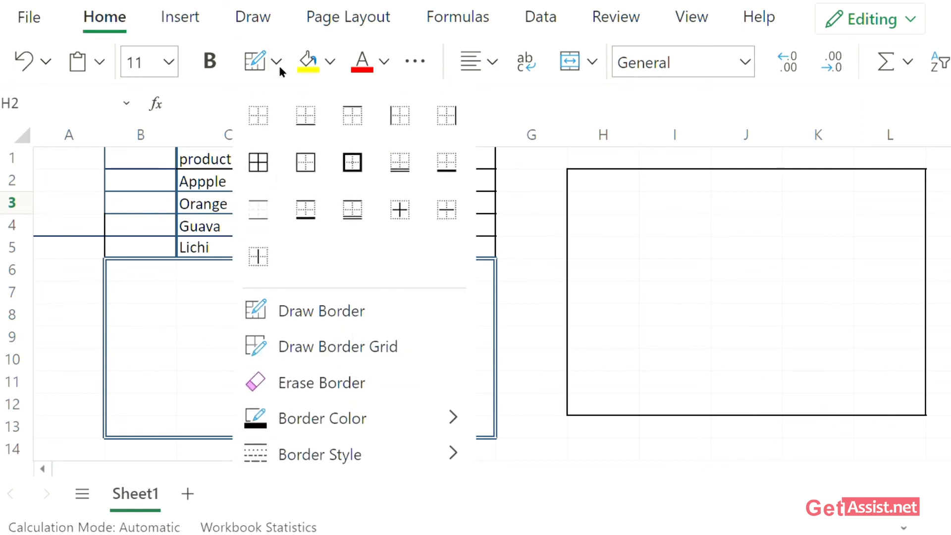
{"action": "left_click", "coordinate": [254, 168]}
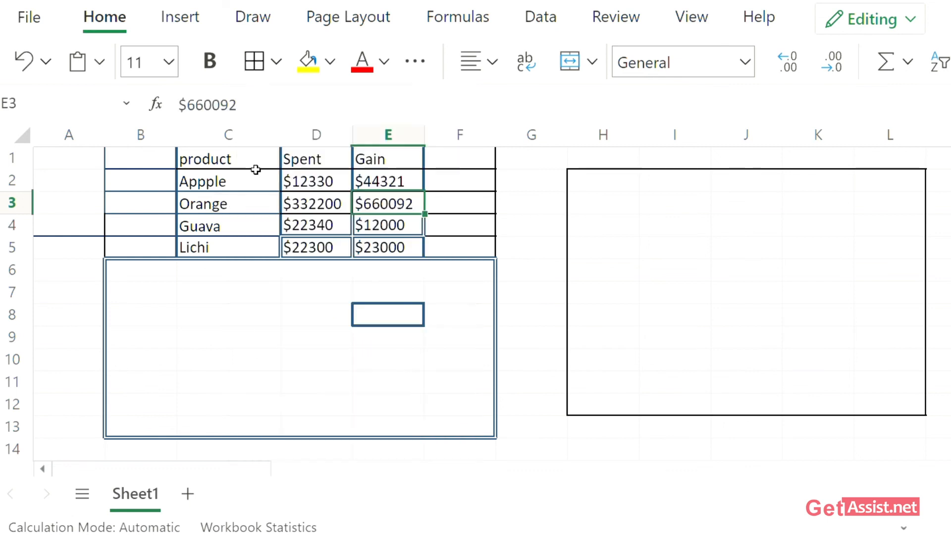
{"action": "left_click", "coordinate": [614, 210]}
{"action": "left_click", "coordinate": [276, 63]}
{"action": "left_click", "coordinate": [319, 419]}
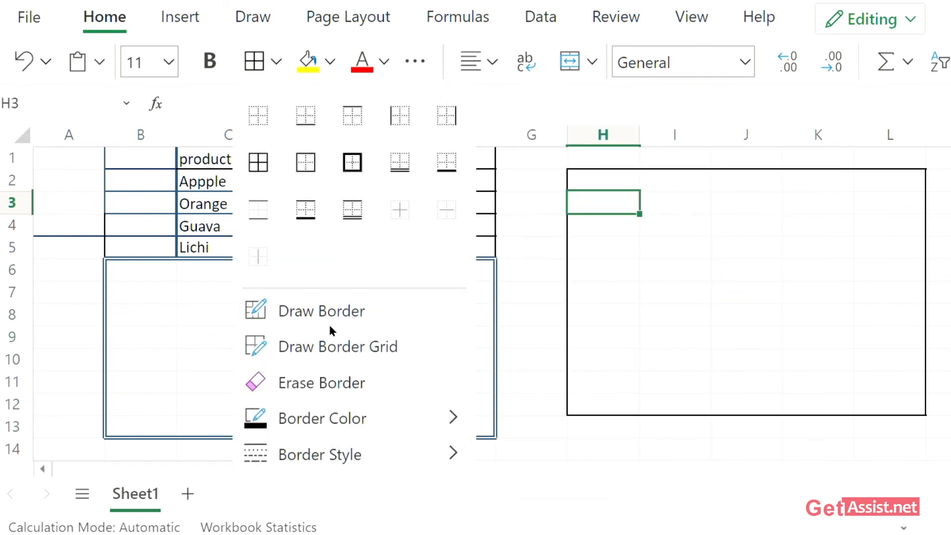
{"action": "left_click", "coordinate": [336, 351]}
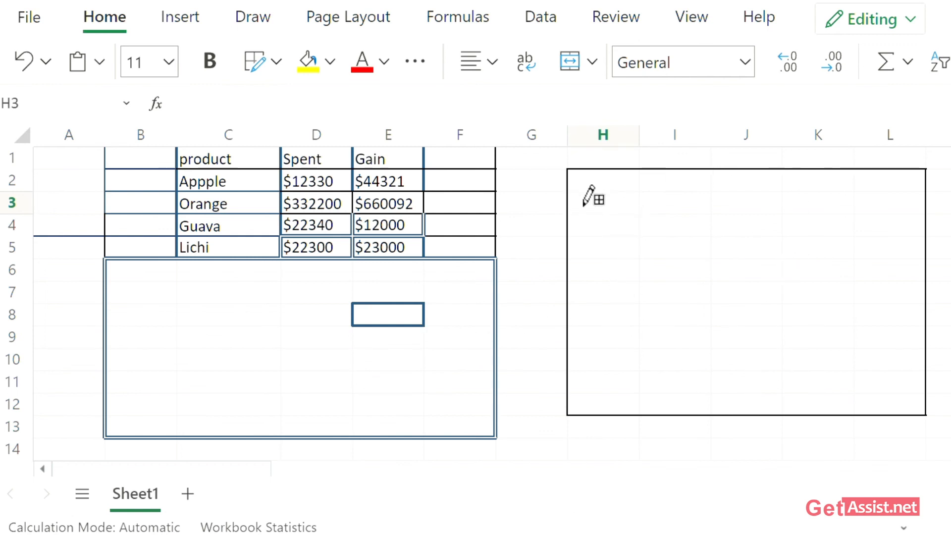
{"action": "mouse_move", "coordinate": [584, 205]}
{"action": "left_mouse_down"}
{"action": "mouse_move", "coordinate": [798, 316]}
{"action": "mouse_move", "coordinate": [896, 404]}
{"action": "mouse_move", "coordinate": [904, 425]}
{"action": "left_mouse_up"}
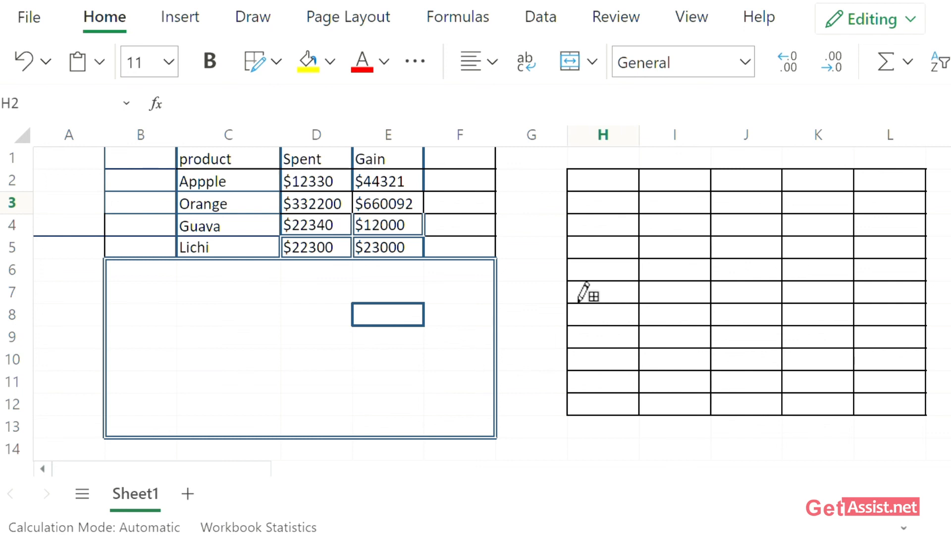
Draw a black border grid over columns B to F from row 6 down past row 14.
{"action": "mouse_move", "coordinate": [140, 274]}
{"action": "left_mouse_down"}
{"action": "mouse_move", "coordinate": [177, 317]}
{"action": "mouse_move", "coordinate": [442, 433]}
{"action": "mouse_move", "coordinate": [471, 463]}
{"action": "mouse_move", "coordinate": [466, 439]}
{"action": "left_mouse_up"}
{"action": "scroll", "coordinate": [470, 427], "scroll_direction": "up", "scroll_amount": 4}
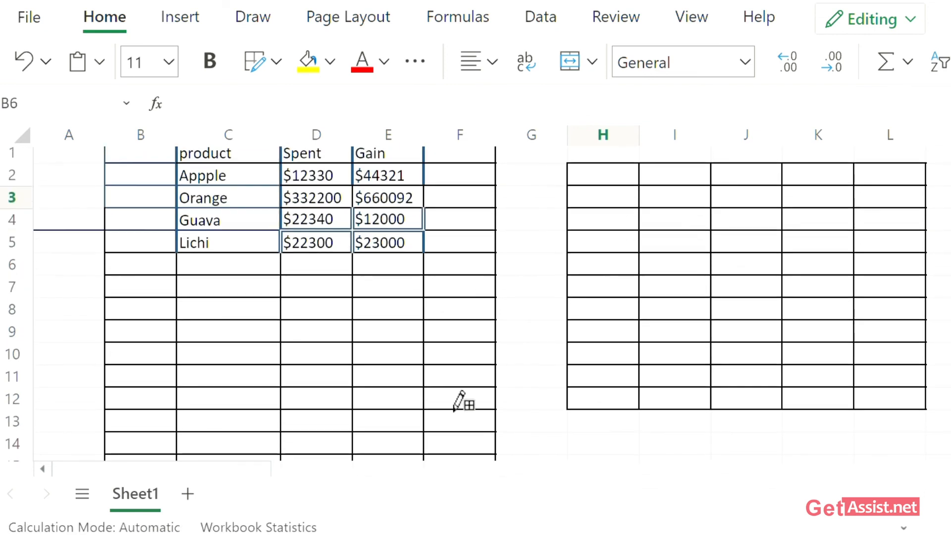
{"action": "scroll", "coordinate": [563, 441], "scroll_direction": "down", "scroll_amount": 3}
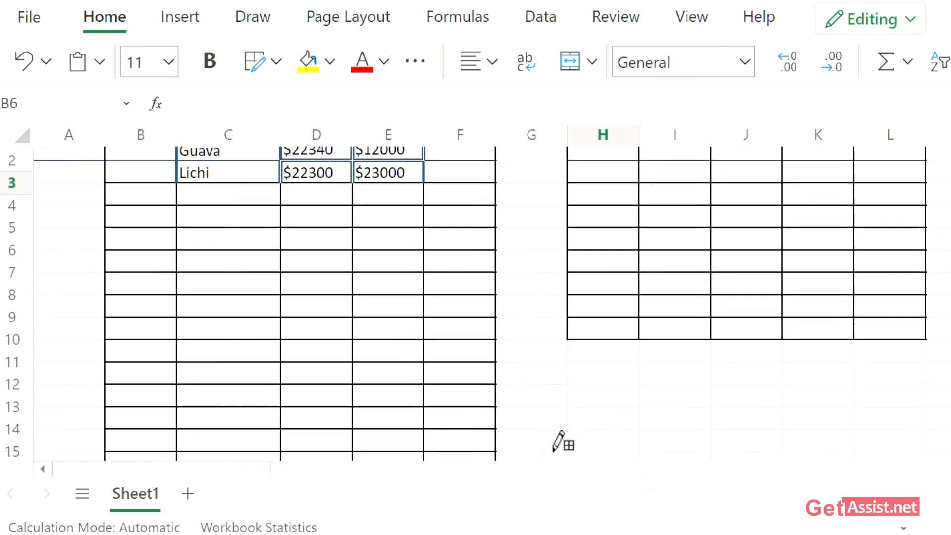
{"action": "scroll", "coordinate": [562, 442], "scroll_direction": "up", "scroll_amount": 3}
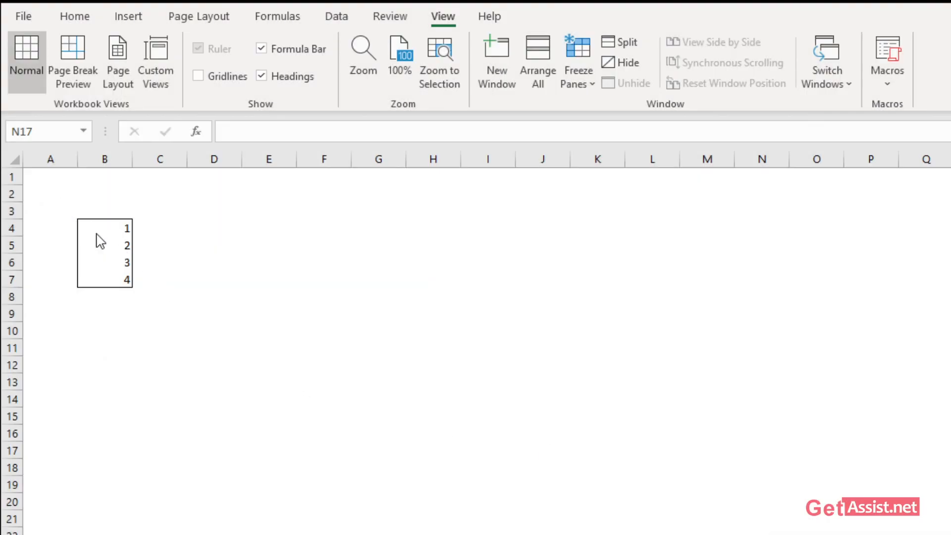
In the desktop Excel workbook, add inside borders to the range B4:B7 through the Format Cells border settings.
{"action": "left_click_drag", "start_coordinate": [100, 226], "coordinate": [113, 283]}
{"action": "right_click", "coordinate": [114, 283]}
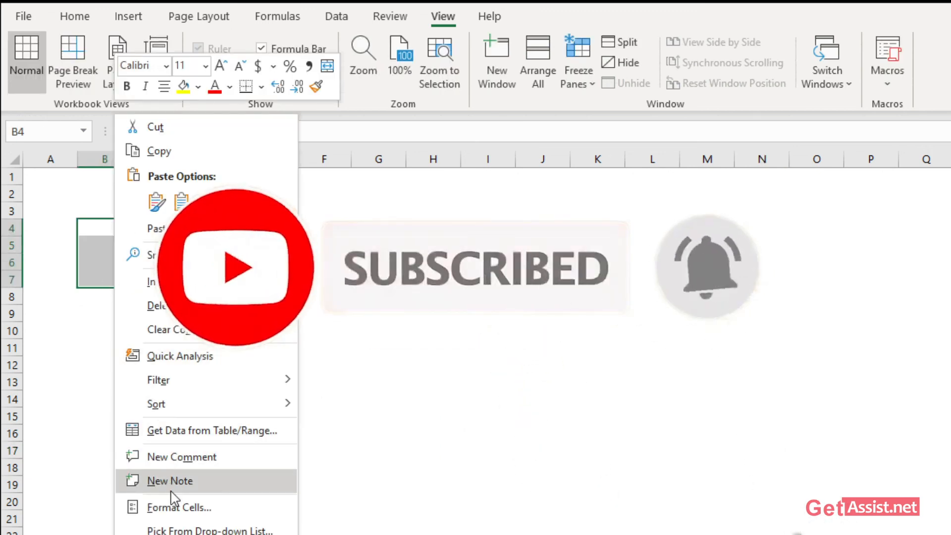
{"action": "left_click", "coordinate": [179, 507]}
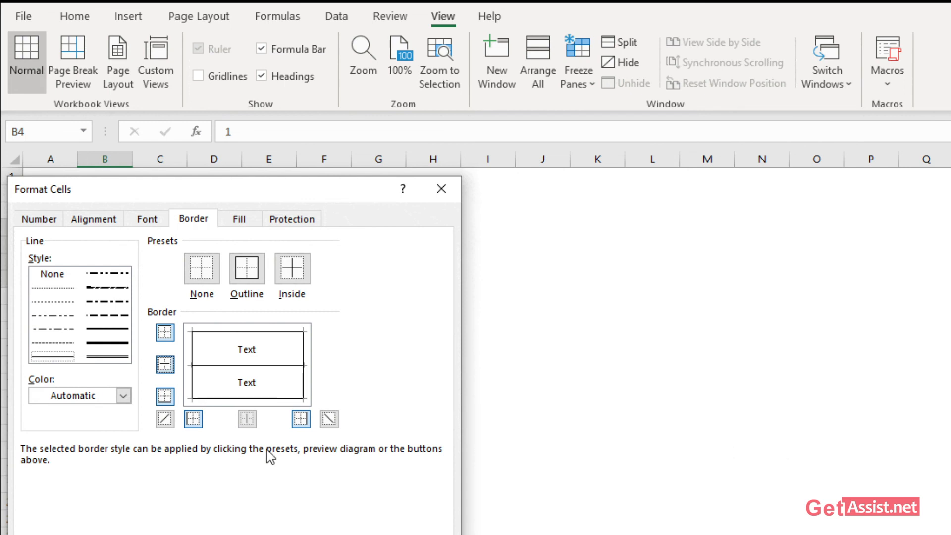
{"action": "left_click", "coordinate": [322, 528]}
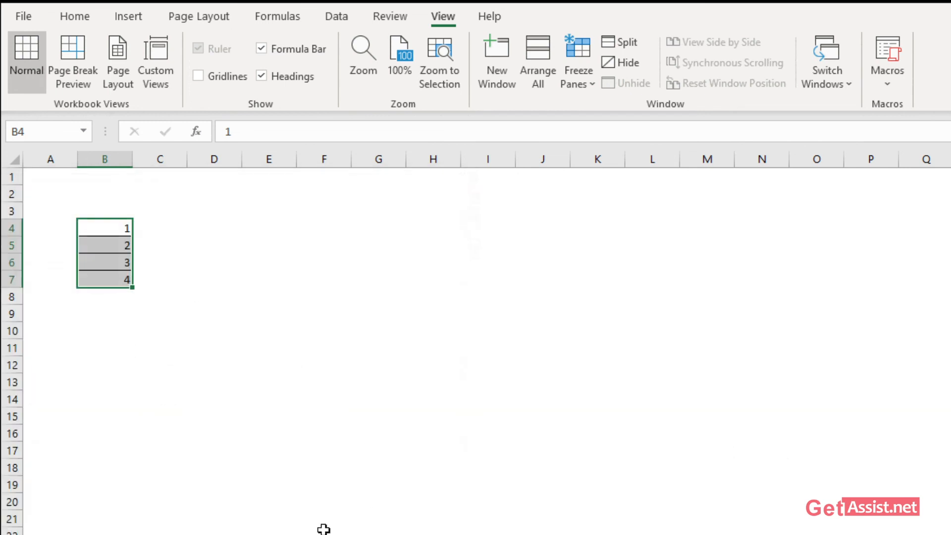